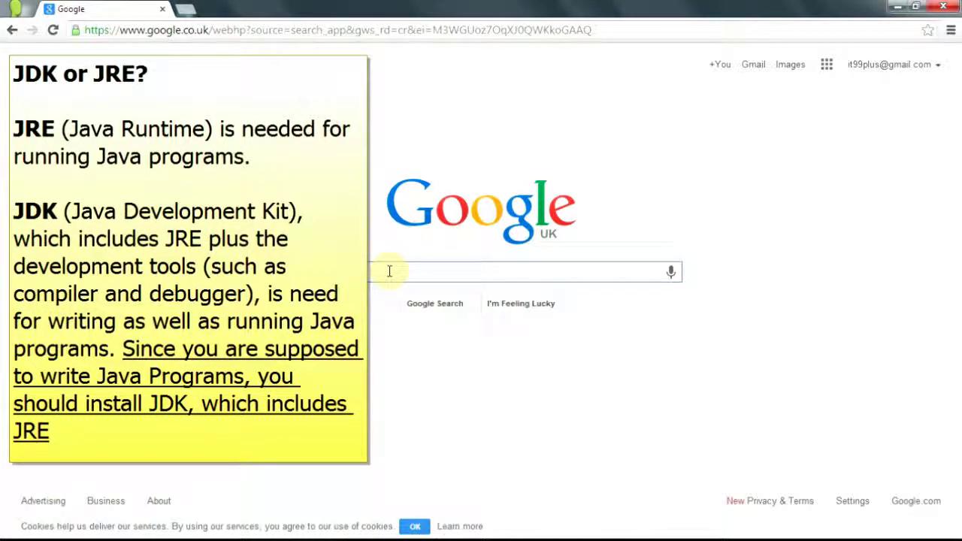
Search the web for "jdk download" and open Oracle's Java SE Development Kit 7 download page
text(jdk)
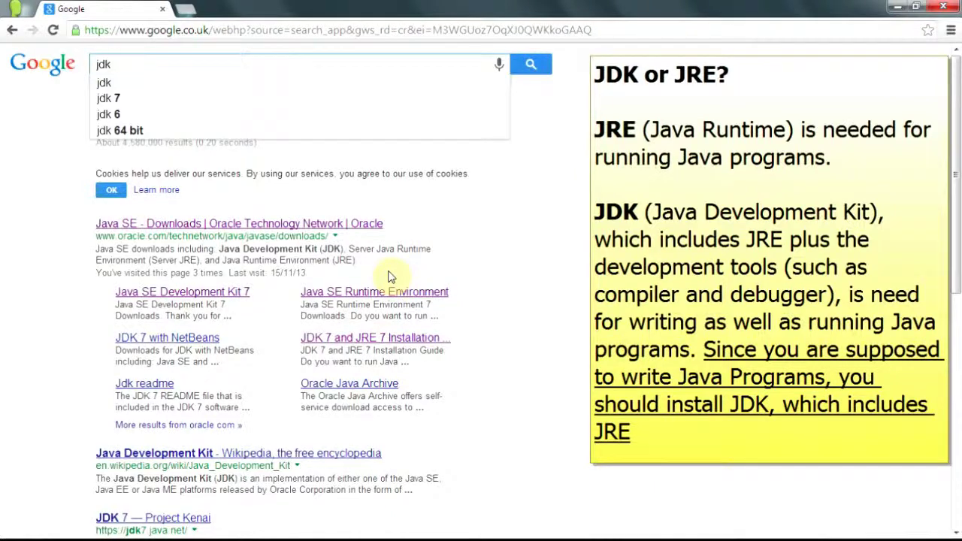
text( download)
key(Return)
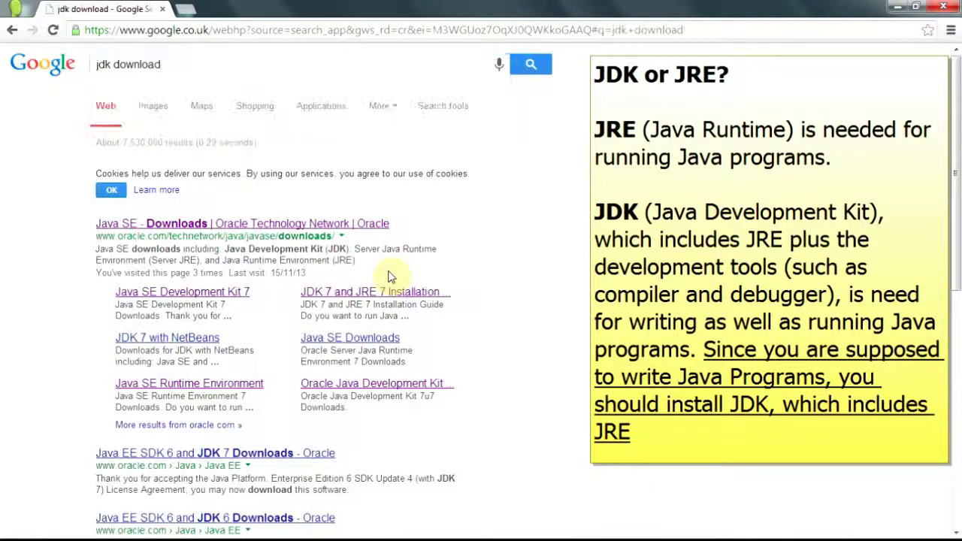
click(240, 294)
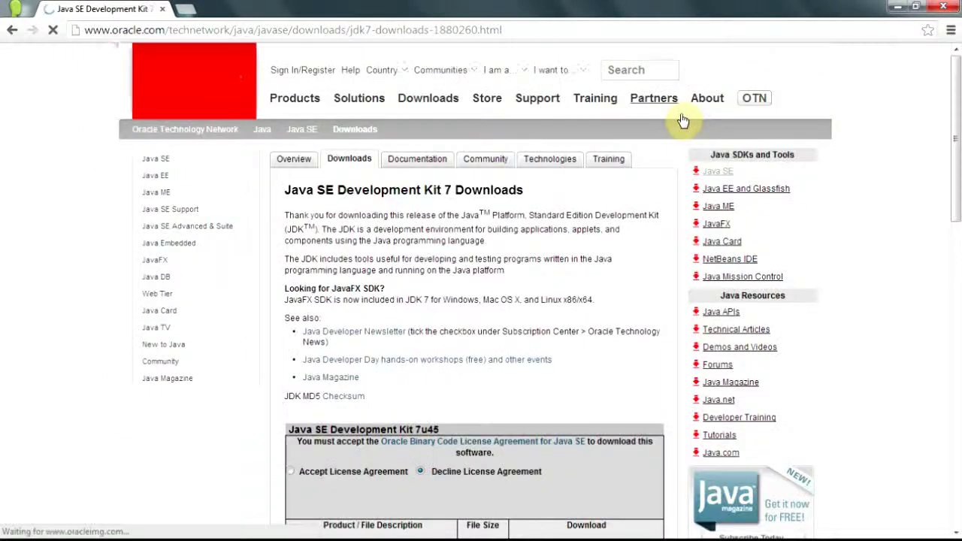
Accept the Java SE Development Kit 7u45 license agreement and download jdk-7u45-windows-x64.exe
scroll(589, 223, down, 1)
scroll(594, 223, down, 2)
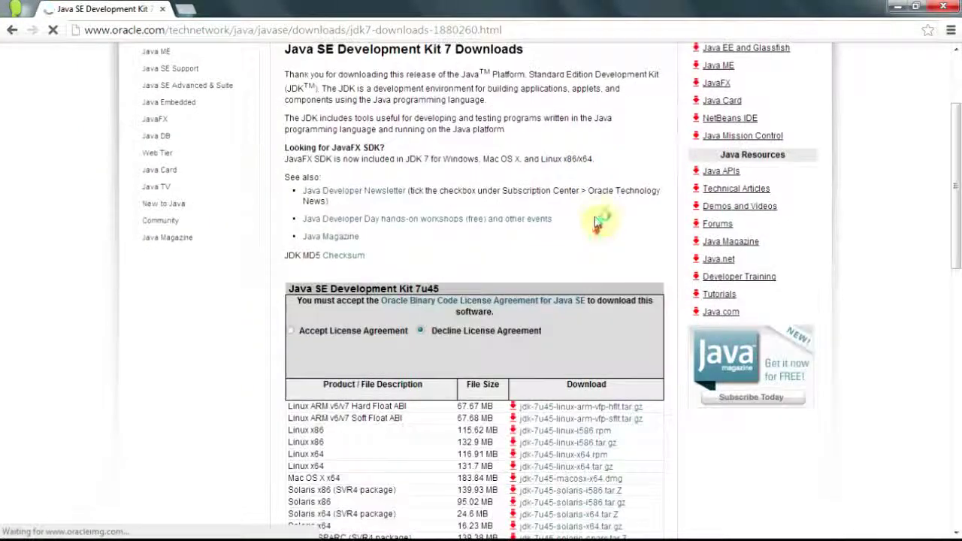
click(298, 331)
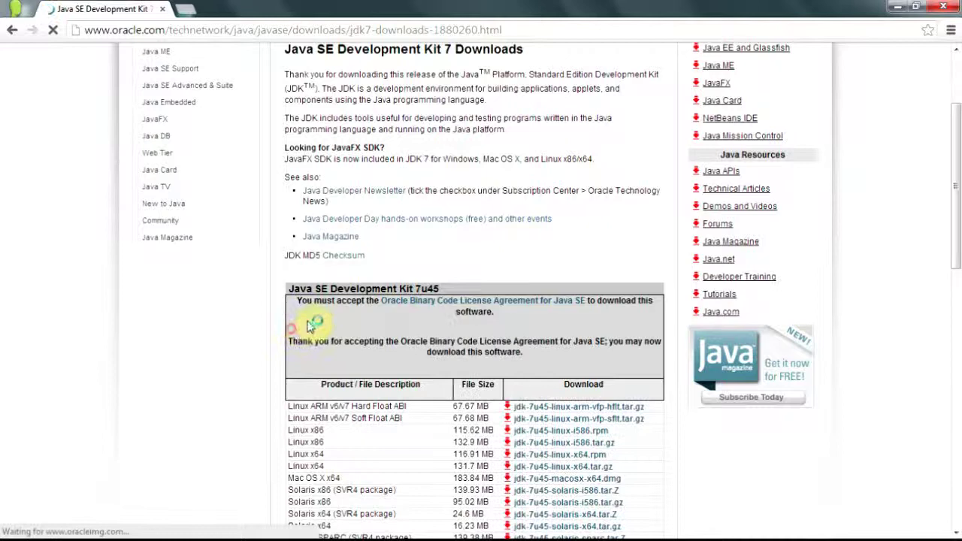
scroll(400, 314, down, 3)
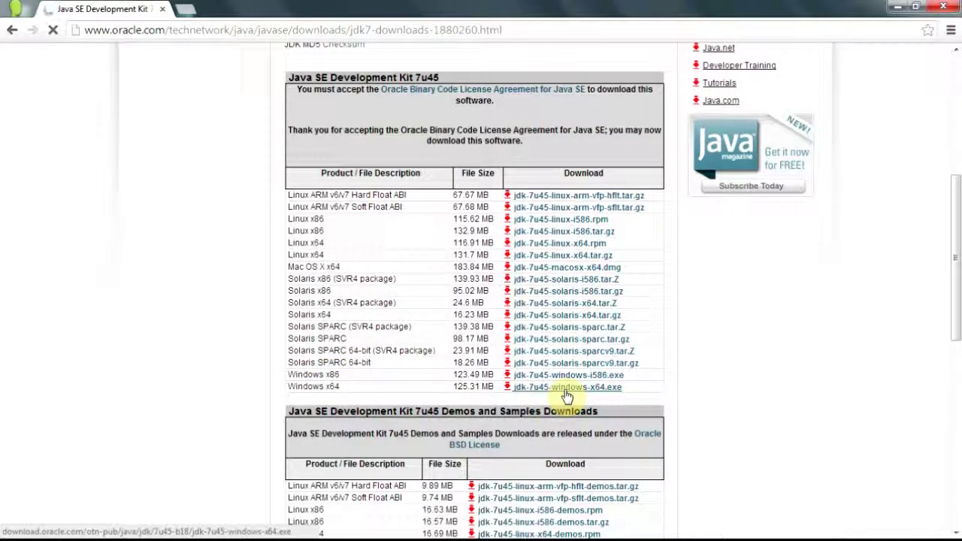
click(566, 390)
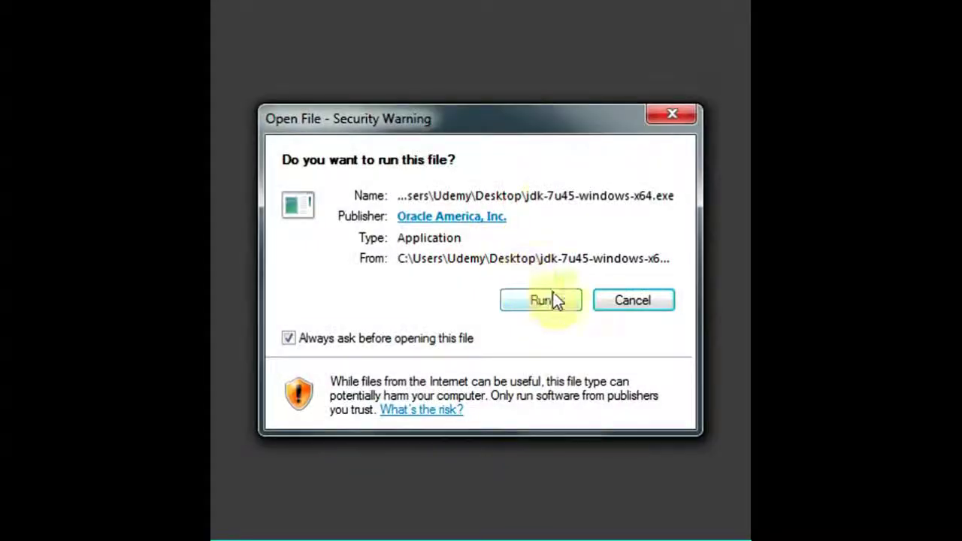
Run the downloaded JDK installer and install the default features to C:\Program Files\Java\jdk1.7.0_45\
click(549, 298)
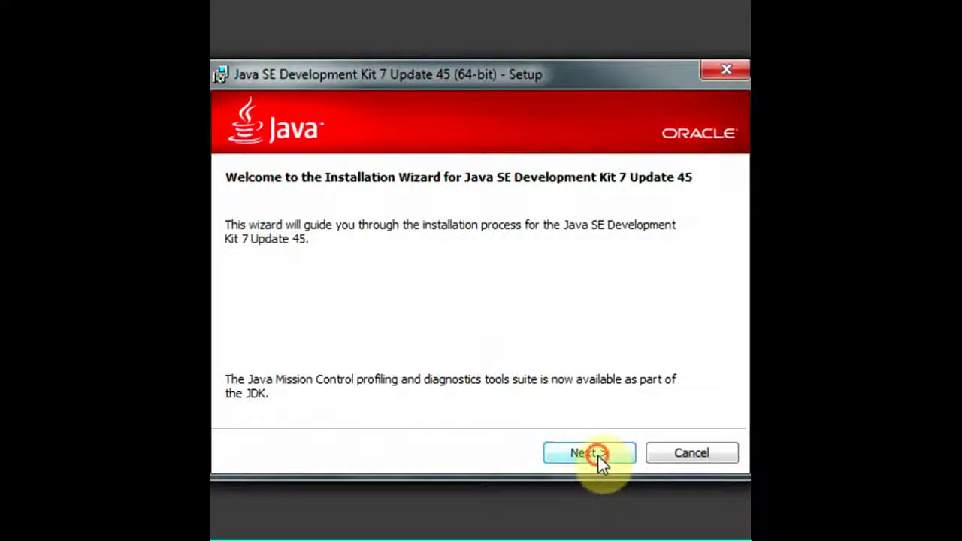
click(590, 456)
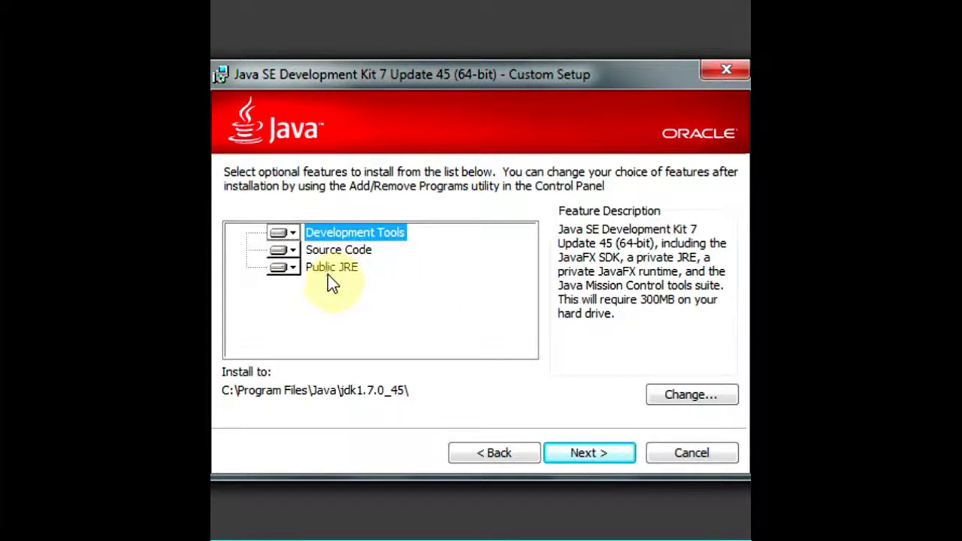
click(591, 457)
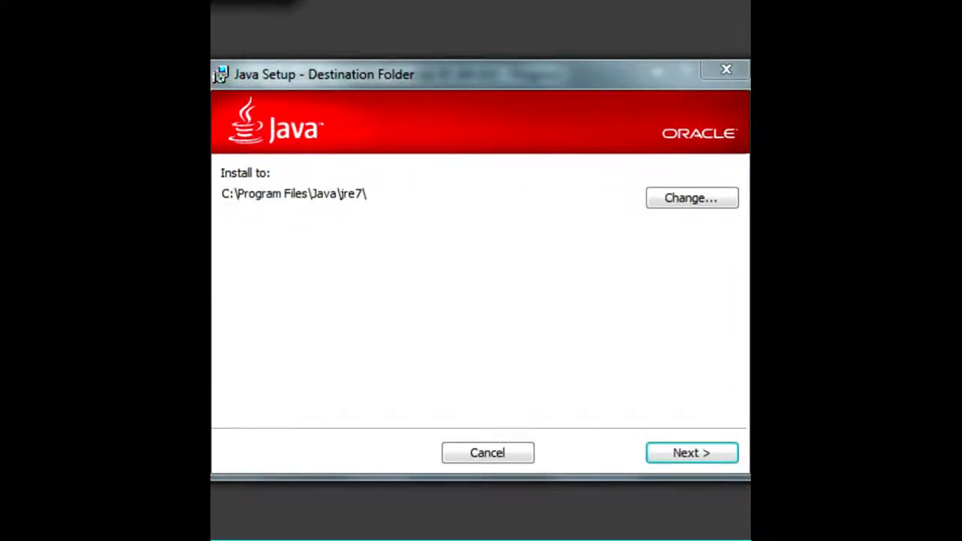
Install the JRE to C:\Program Files\Java\jre7\ and finish the setup, requesting the Next Steps resources before closing the wizard
click(700, 454)
click(663, 452)
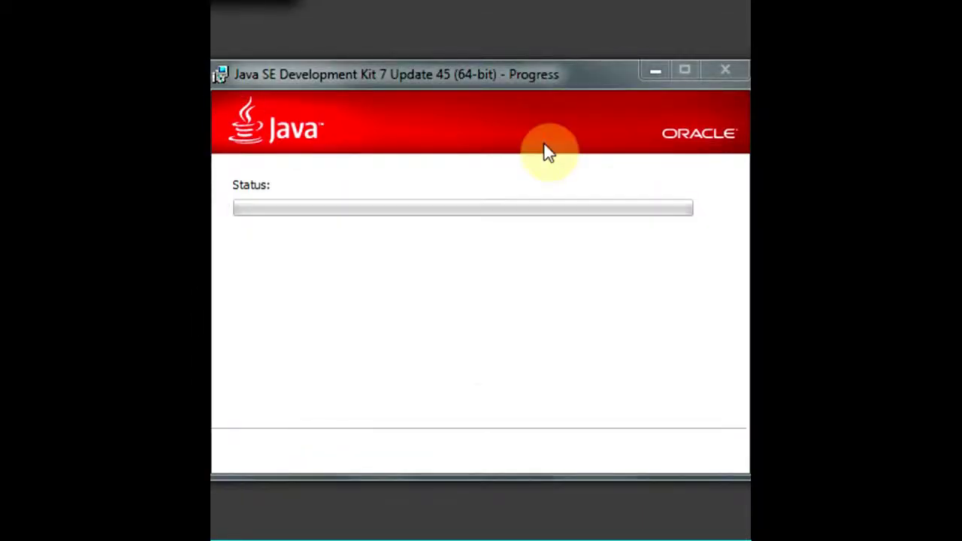
click(583, 460)
click(572, 366)
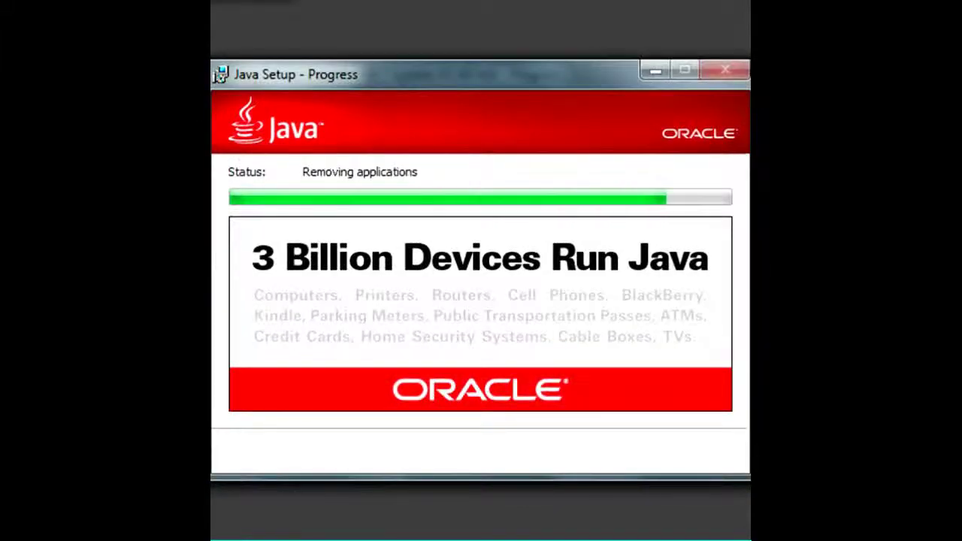
mouse_move(592, 539)
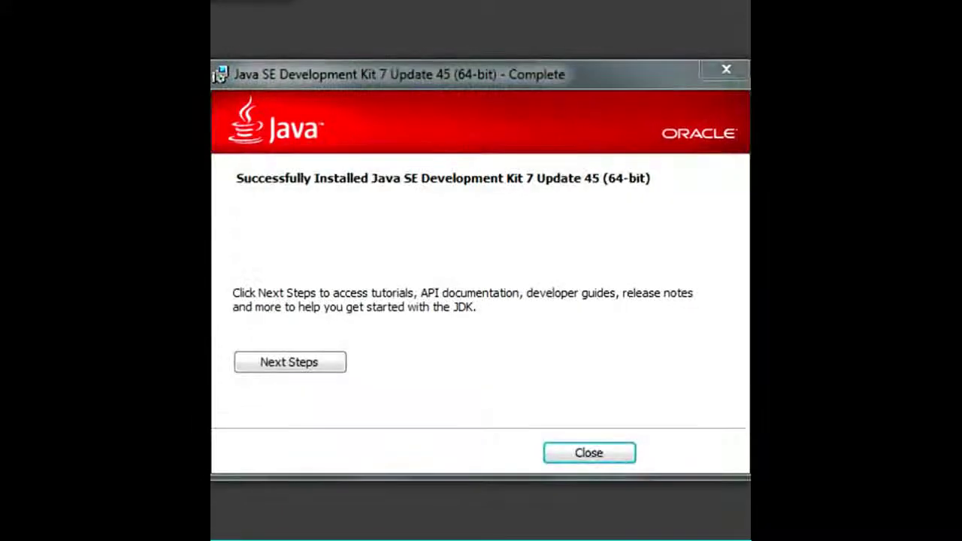
click(330, 366)
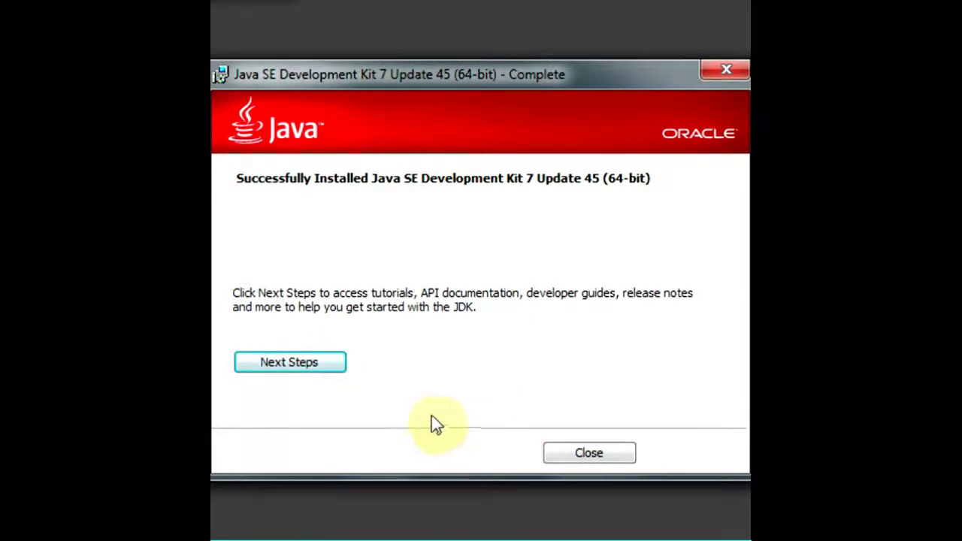
click(612, 457)
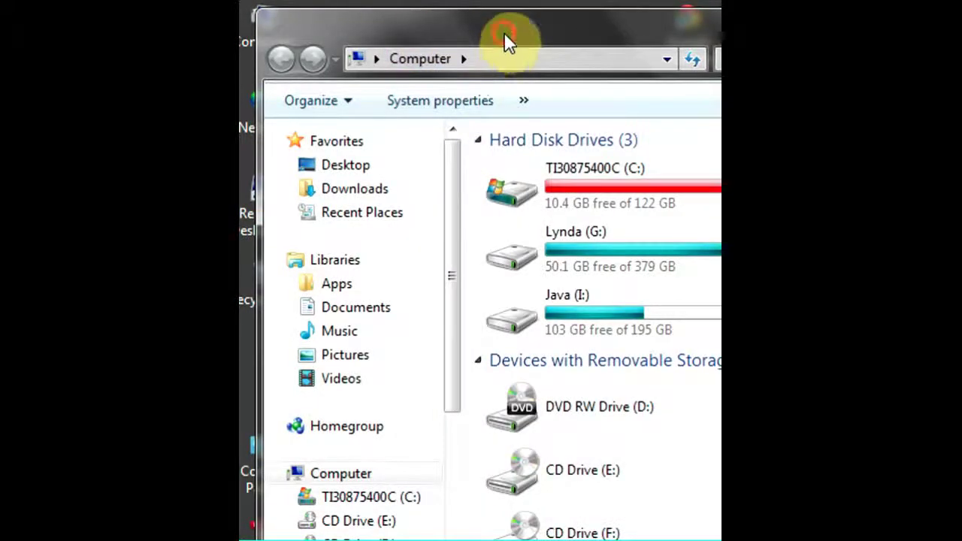
Open the Java folder inside Program Files on the C: drive in Windows Explorer
double_click(560, 177)
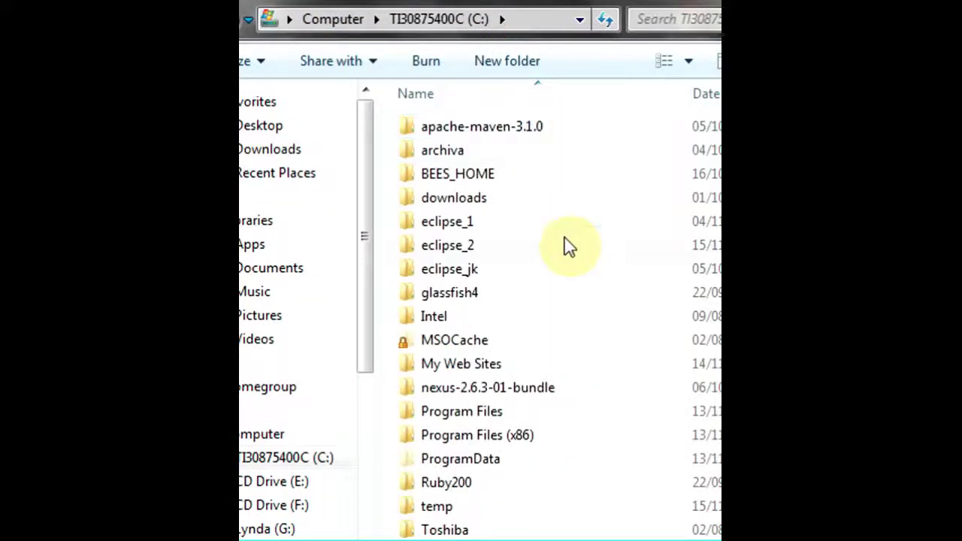
scroll(569, 248, down, 2)
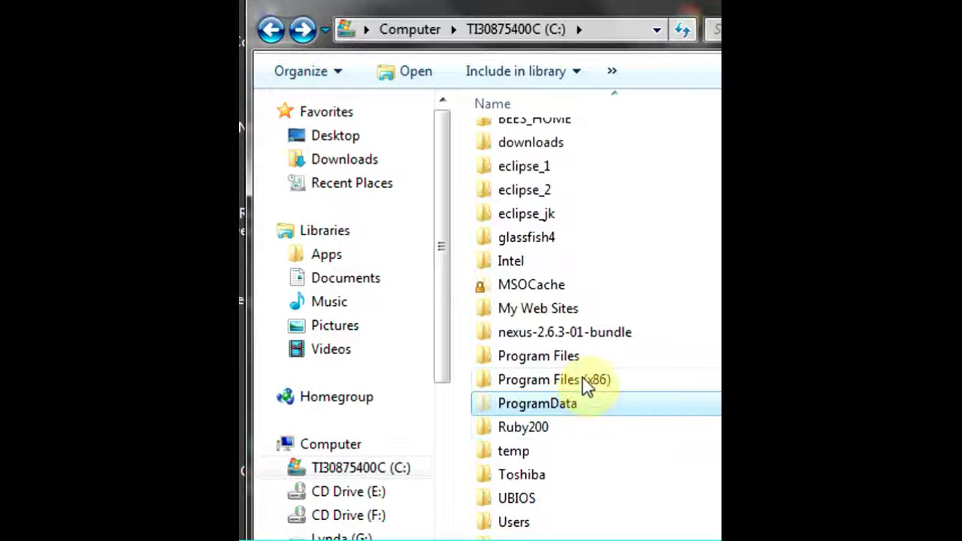
double_click(563, 359)
scroll(548, 376, down, 2)
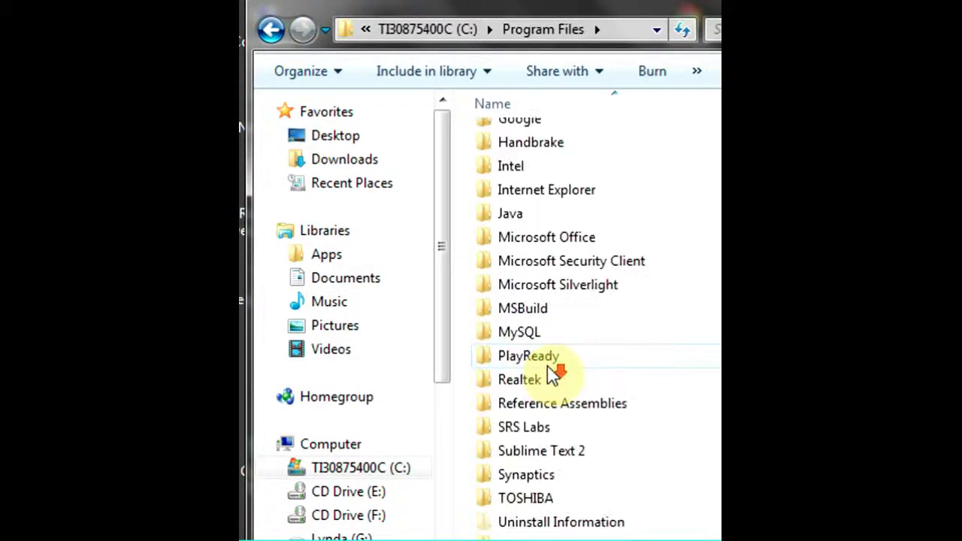
double_click(505, 218)
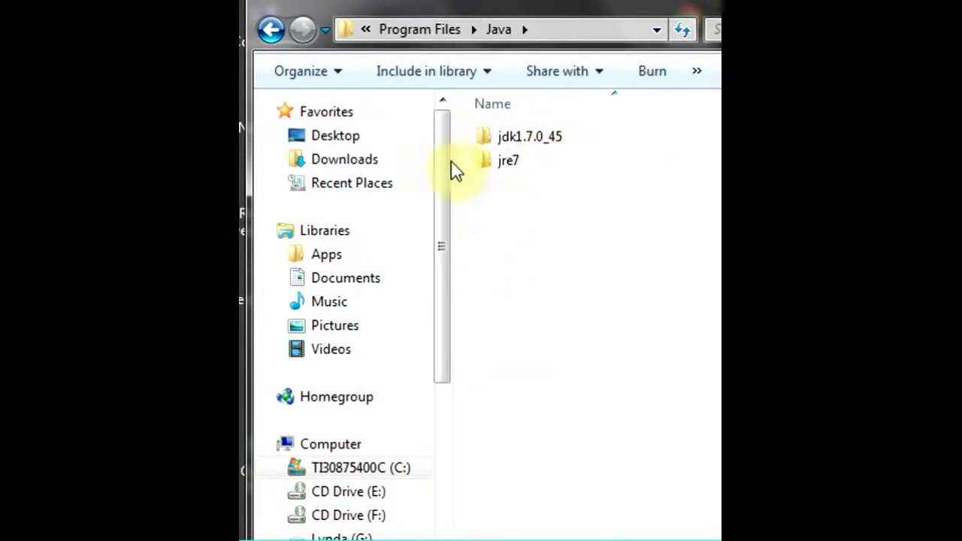
Inspect the jdk1.7.0_45 folder and locate javac.exe in its bin subfolder
drag(586, 180, 451, 125)
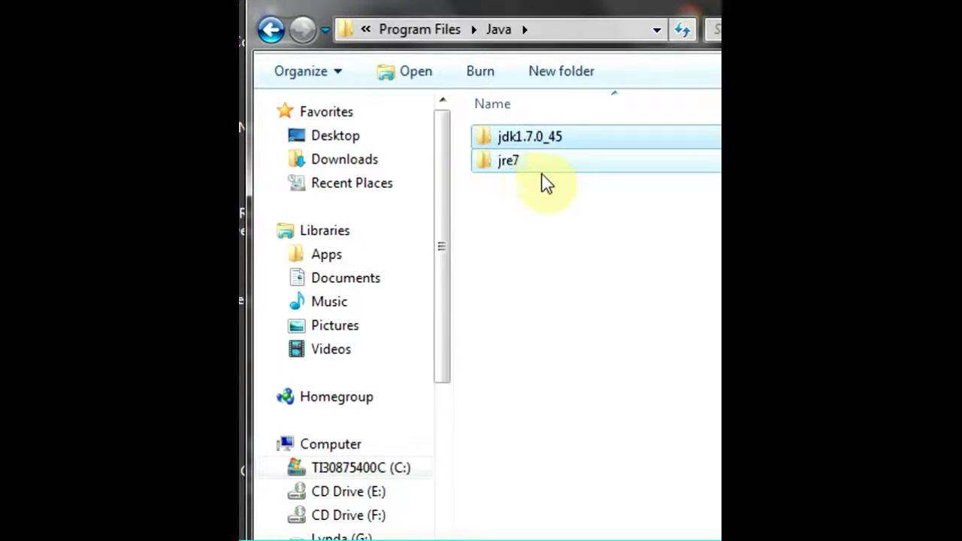
click(556, 145)
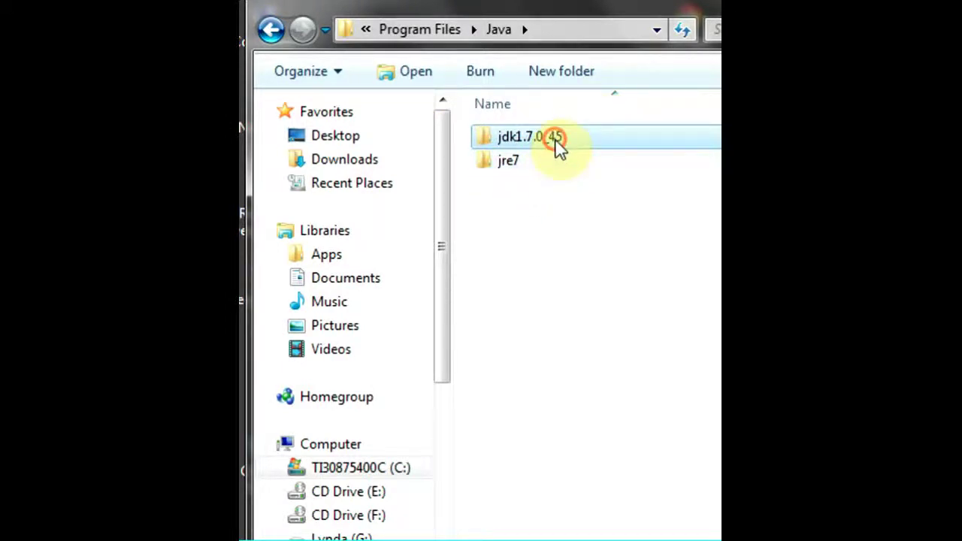
double_click(515, 143)
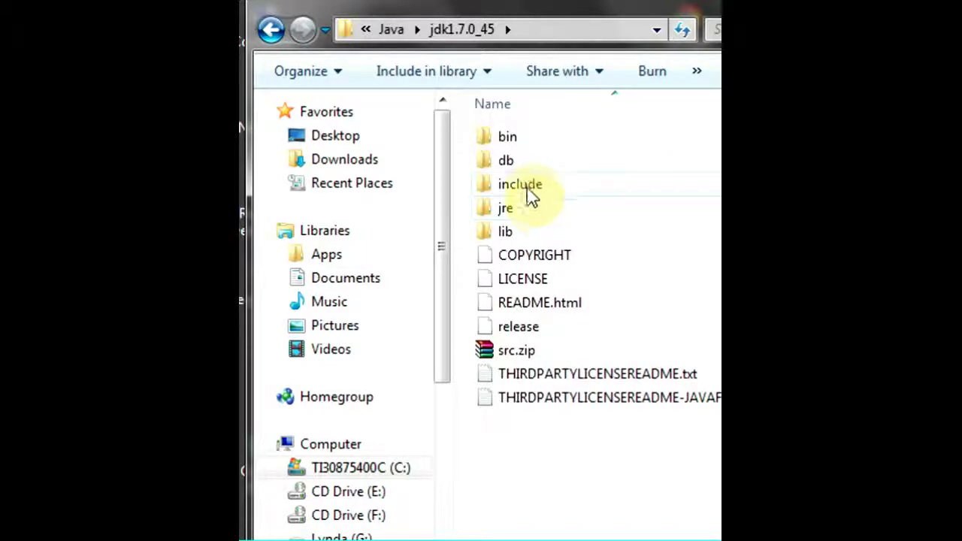
double_click(514, 139)
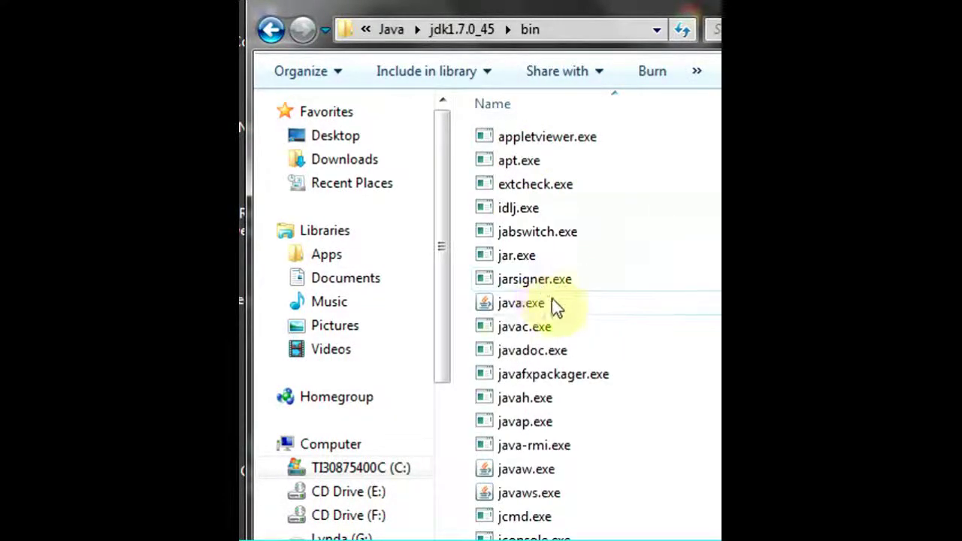
click(518, 327)
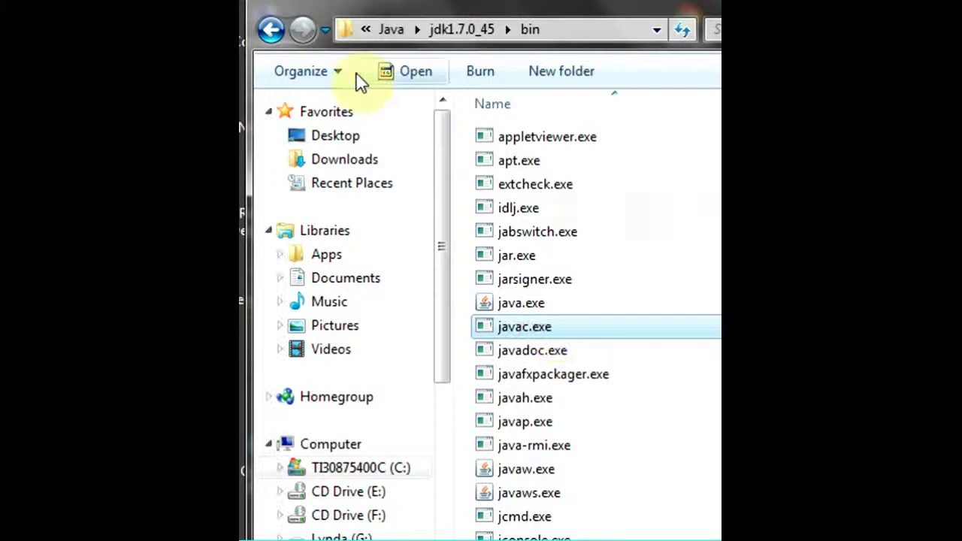
Return to the Java folder, open jre7\bin and locate java.exe
click(272, 32)
click(272, 30)
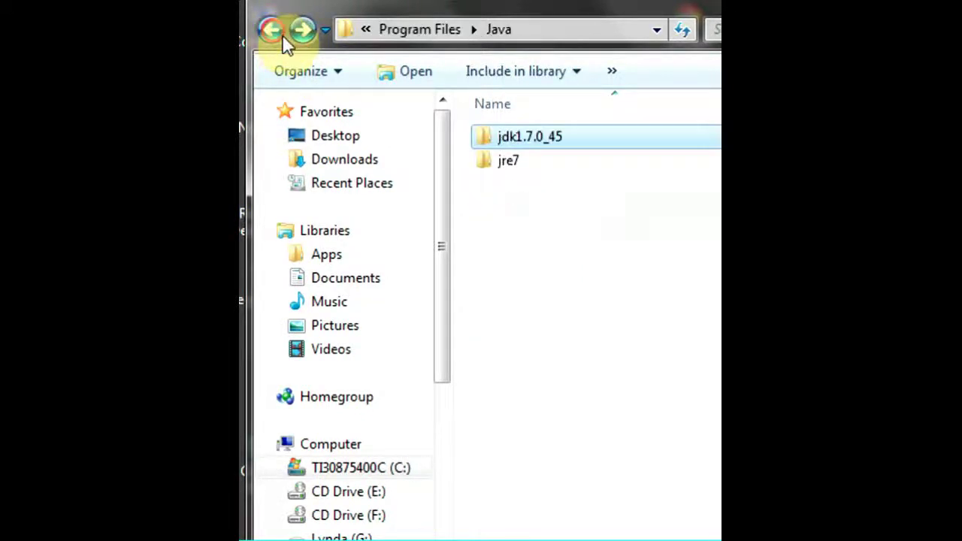
double_click(500, 160)
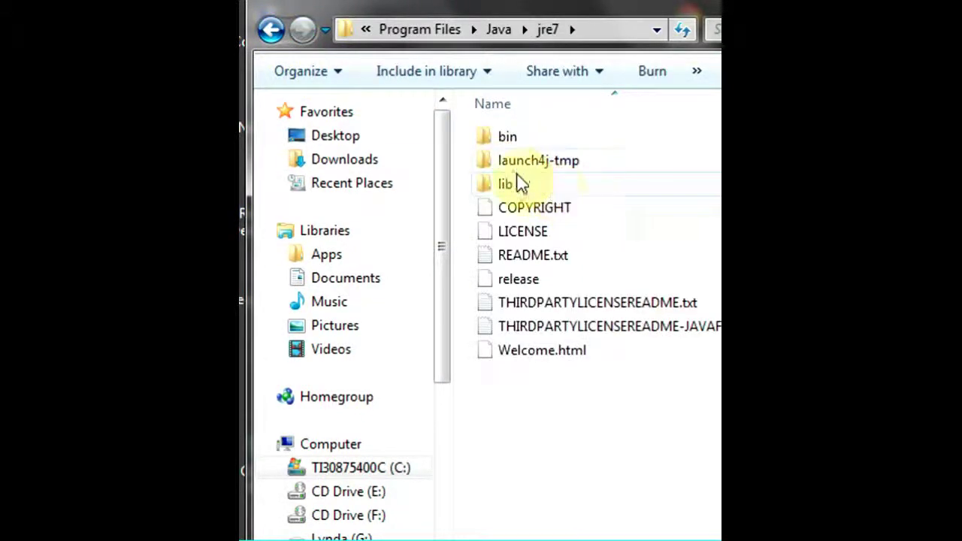
double_click(508, 138)
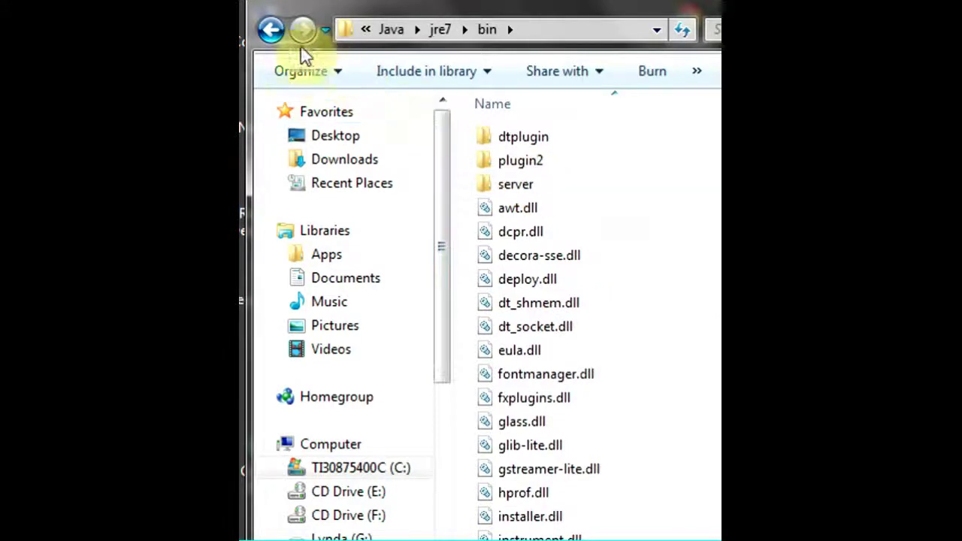
scroll(567, 284, down, 3)
scroll(560, 234, down, 2)
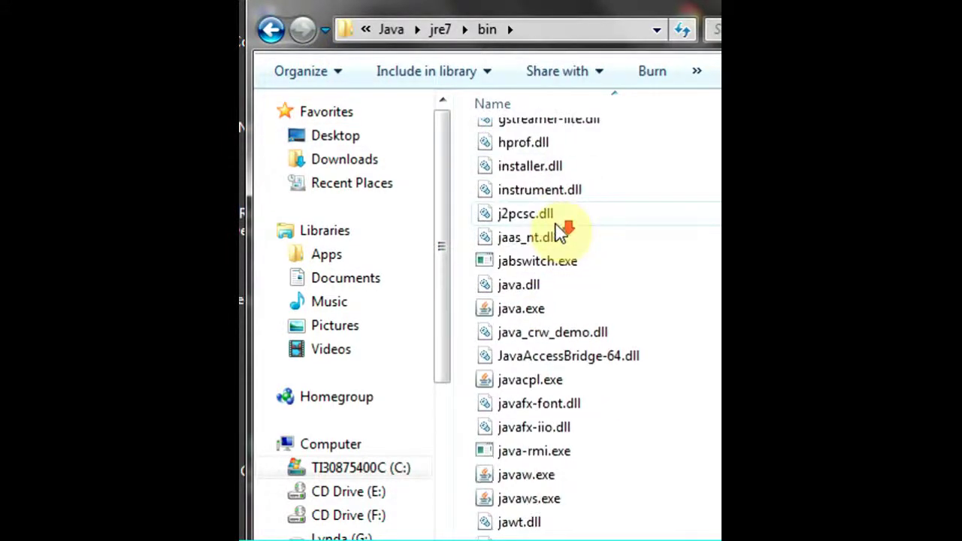
click(514, 315)
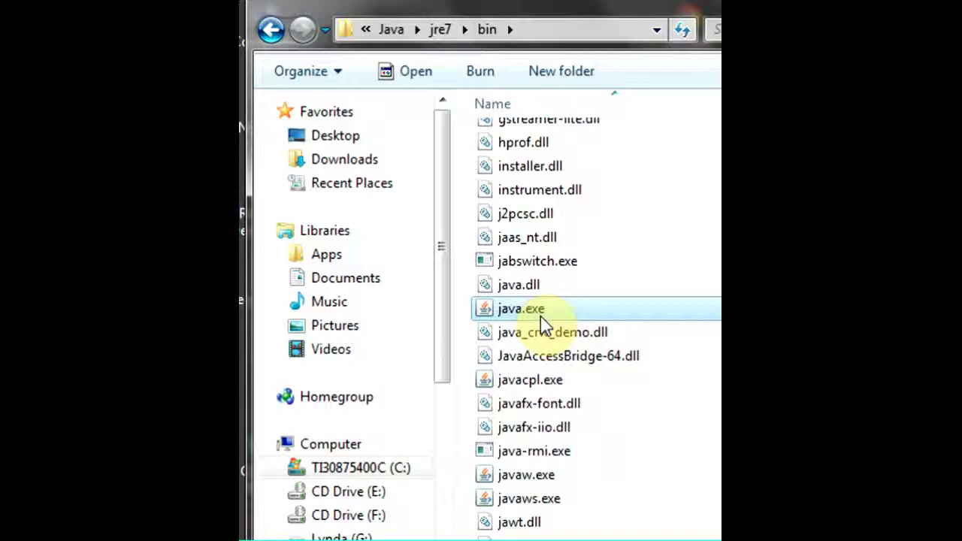
Copy the full path of the current folder, C:\Program Files\Java\jre7\bin
scroll(544, 322, up, 5)
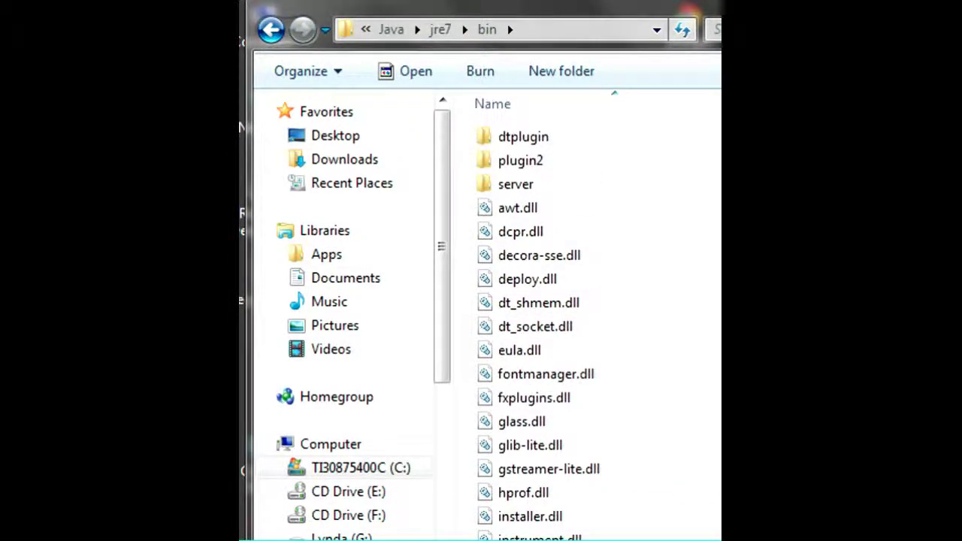
click(584, 34)
click(580, 32)
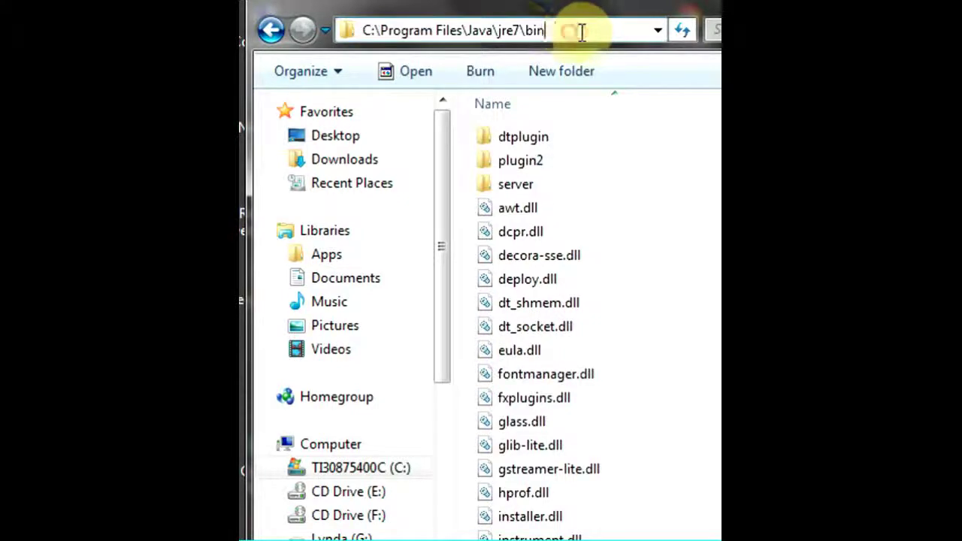
drag(580, 32, 365, 29)
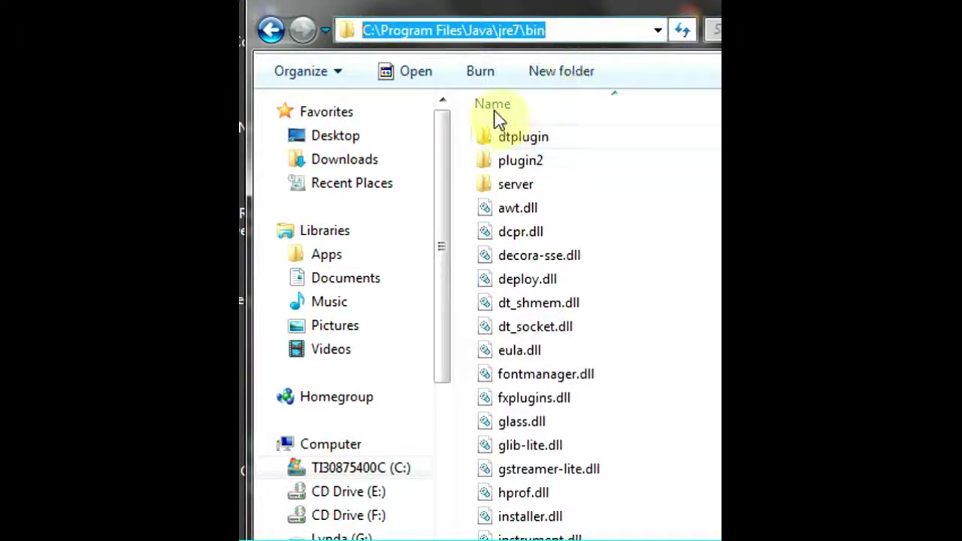
right_click(528, 32)
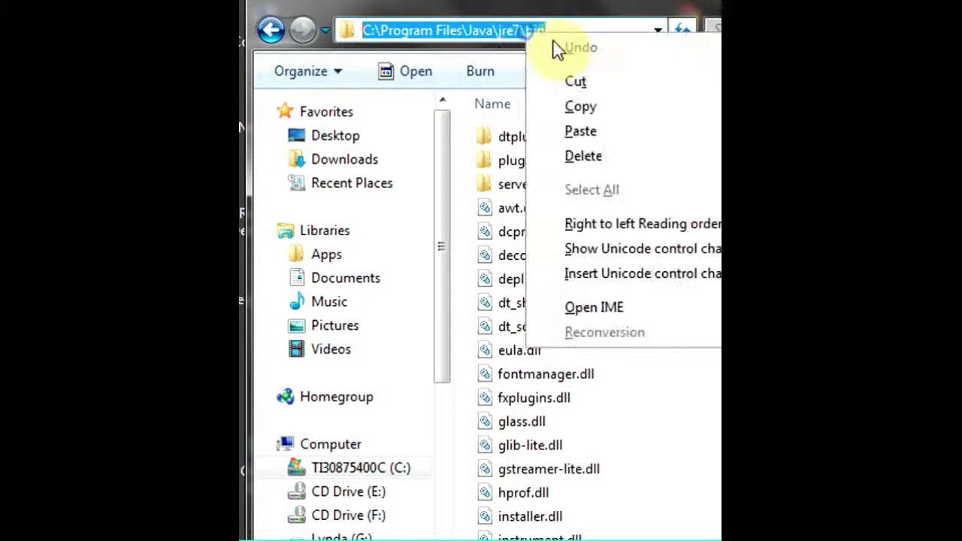
click(578, 105)
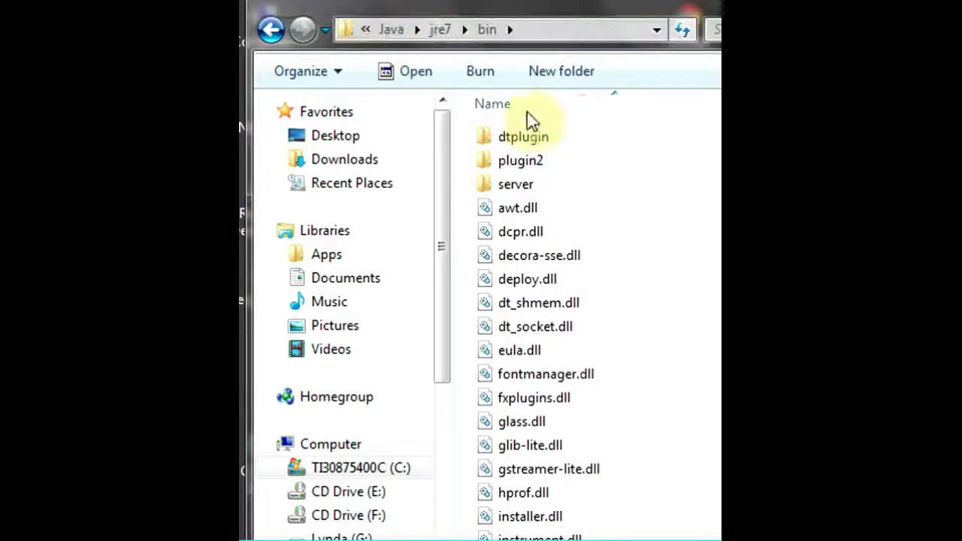
Go back to the jre7 folder and copy its full path, C:\Program Files\Java\jre7
click(278, 30)
click(551, 29)
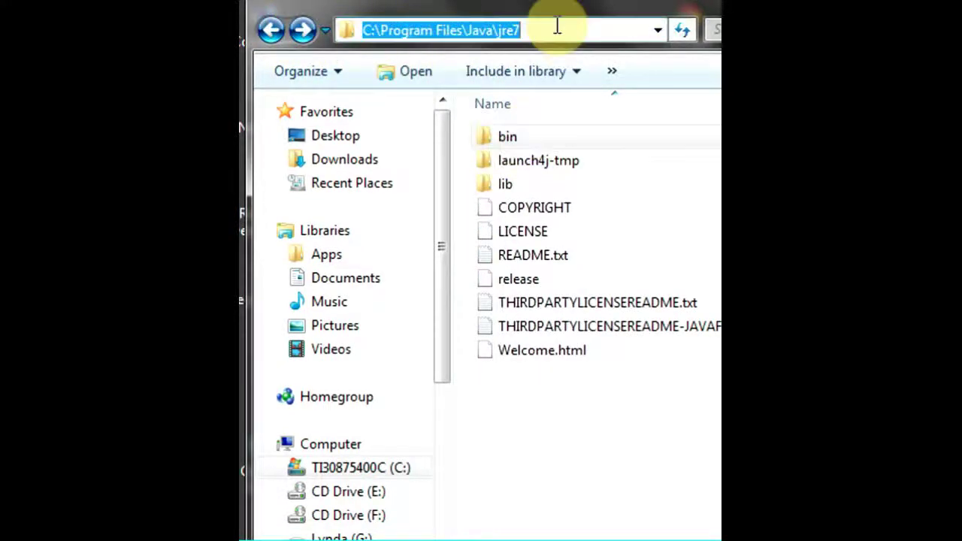
right_click(444, 34)
click(498, 106)
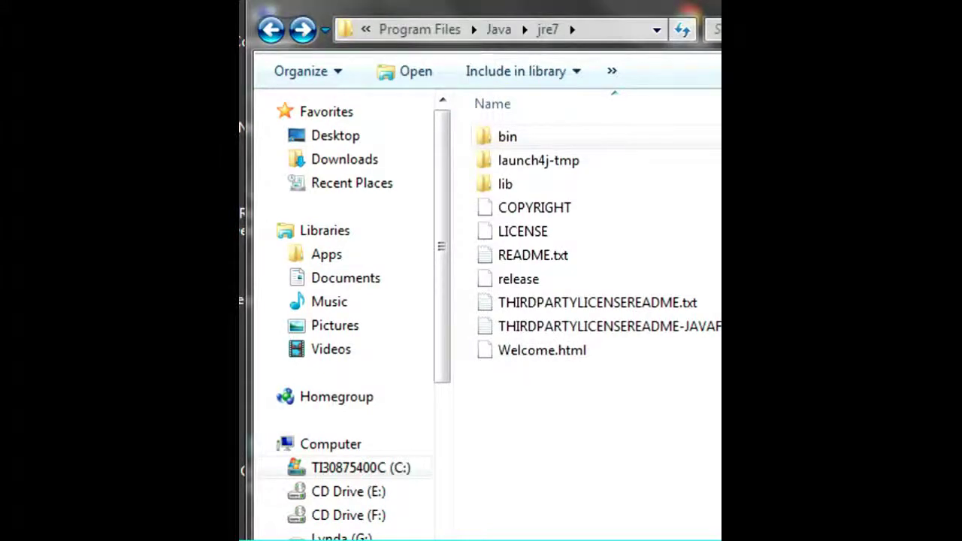
Open the jdk1.7.0_45 folder and record its path, C:\Program Files\Java\jdk1.7.0_45, in Notepad below the jre7 path
click(271, 30)
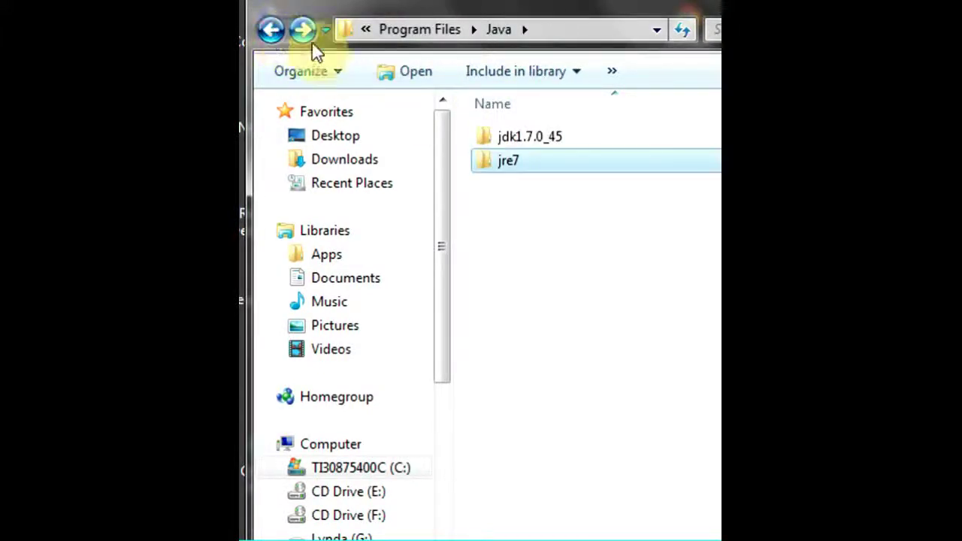
click(508, 171)
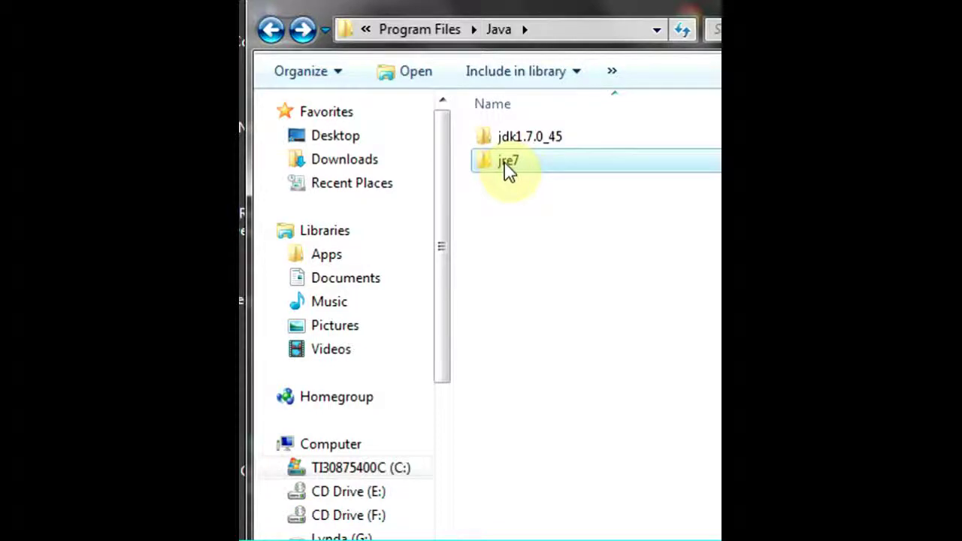
double_click(515, 143)
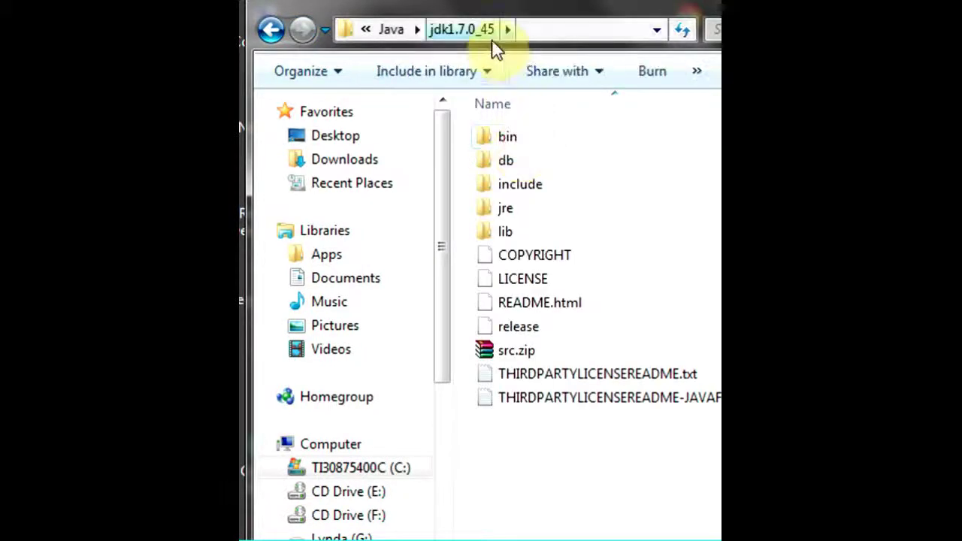
click(627, 30)
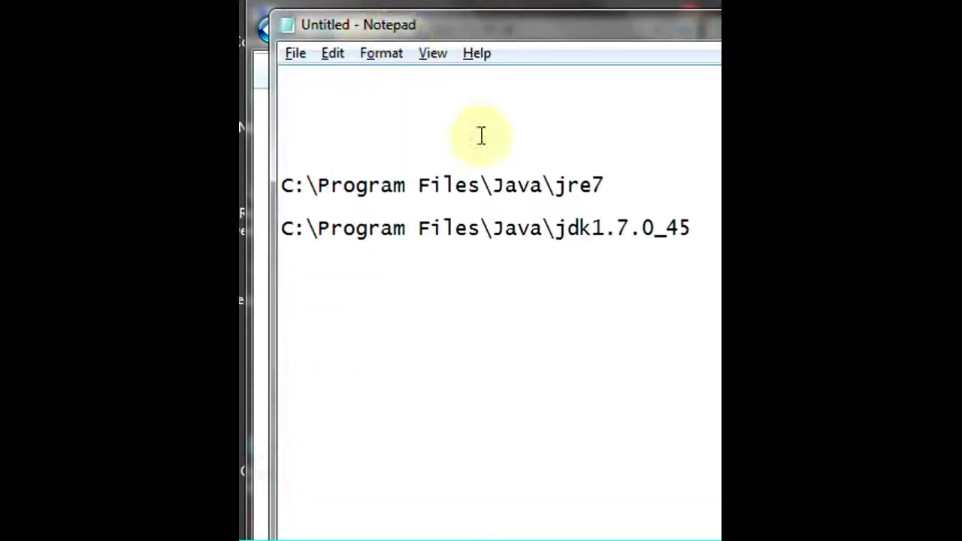
drag(453, 36, 413, 34)
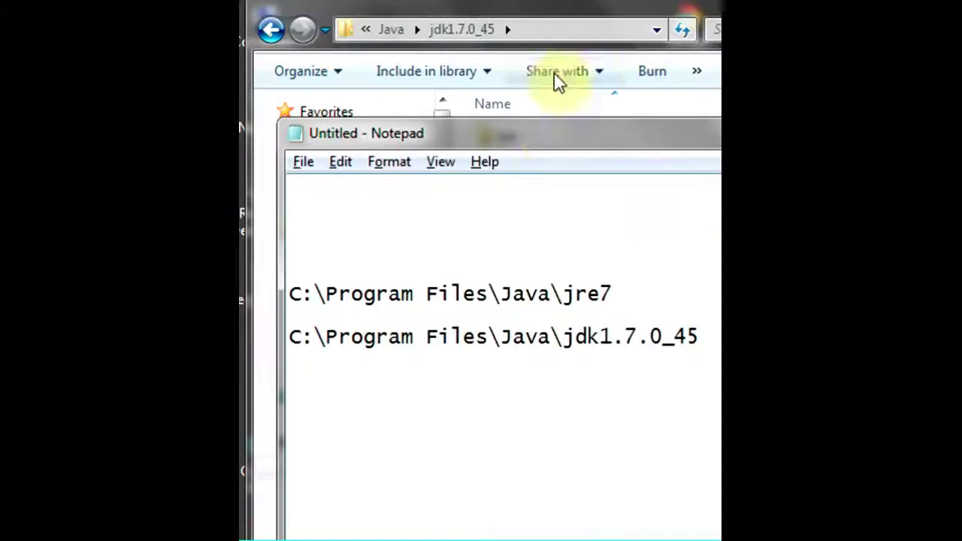
click(574, 140)
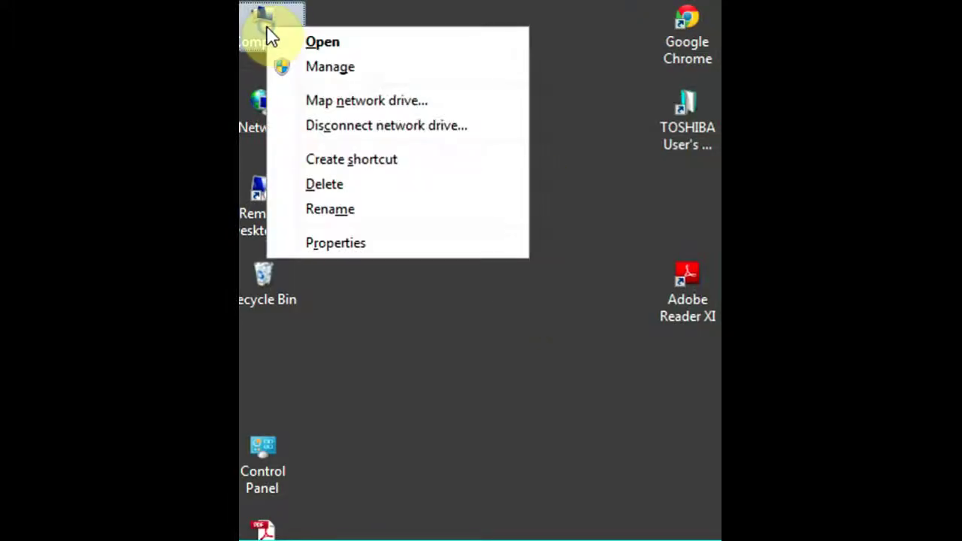
Open the Environment Variables dialog from the computer's advanced system settings
click(371, 246)
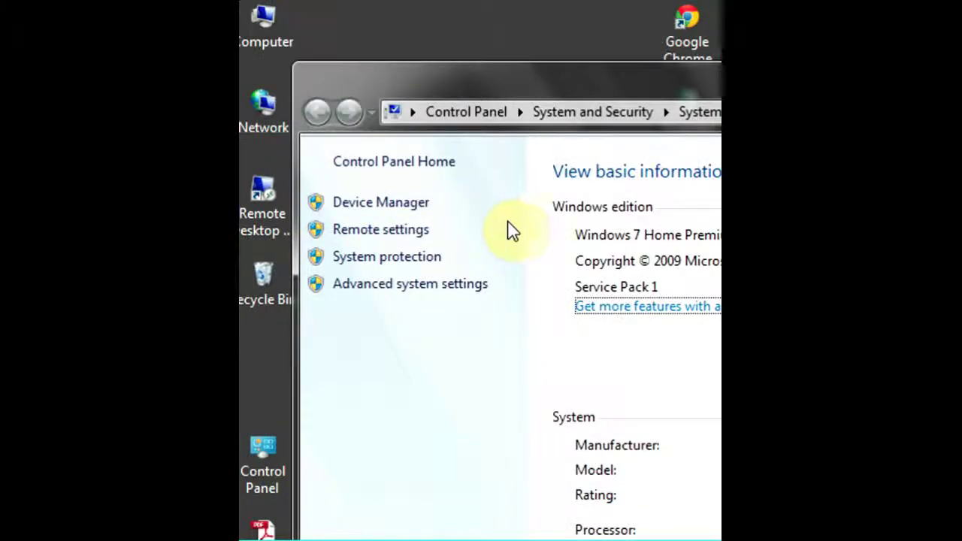
click(379, 236)
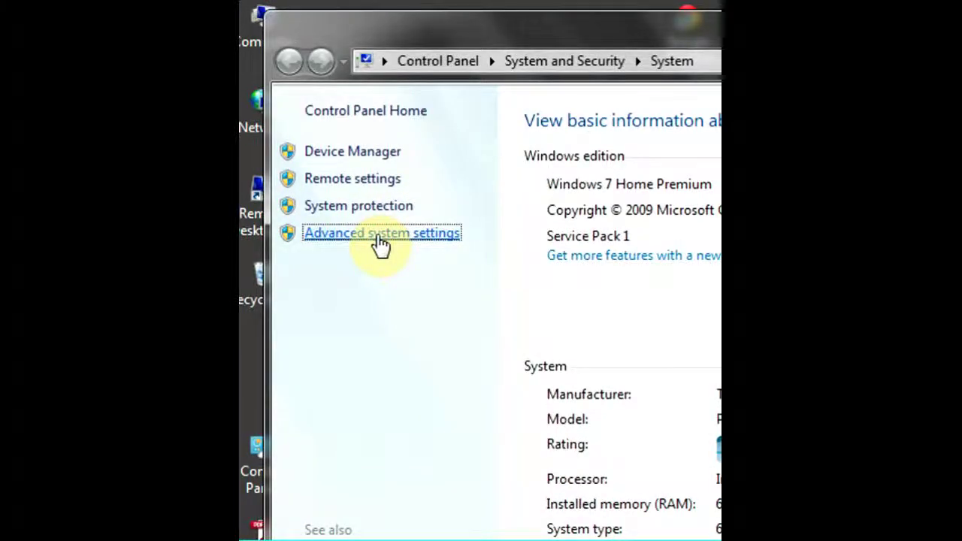
click(381, 236)
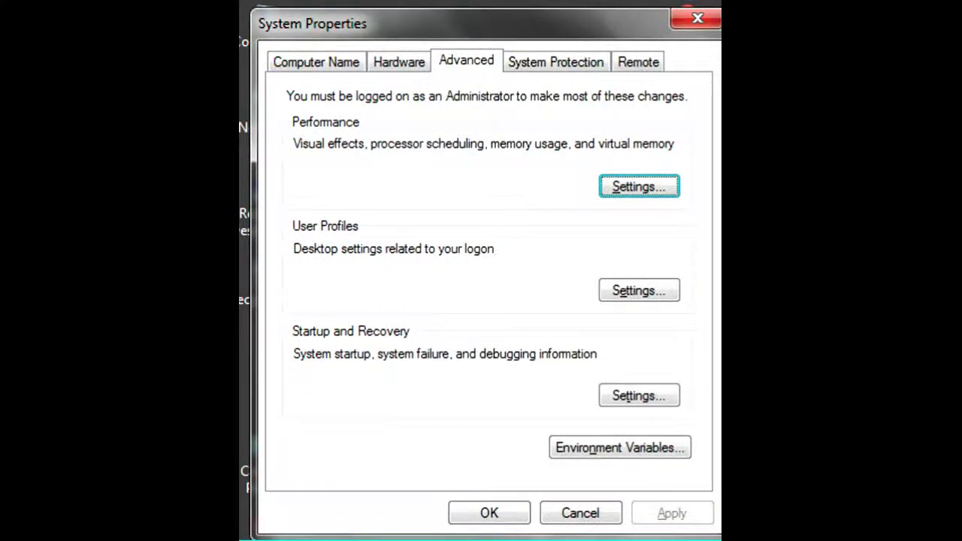
click(460, 69)
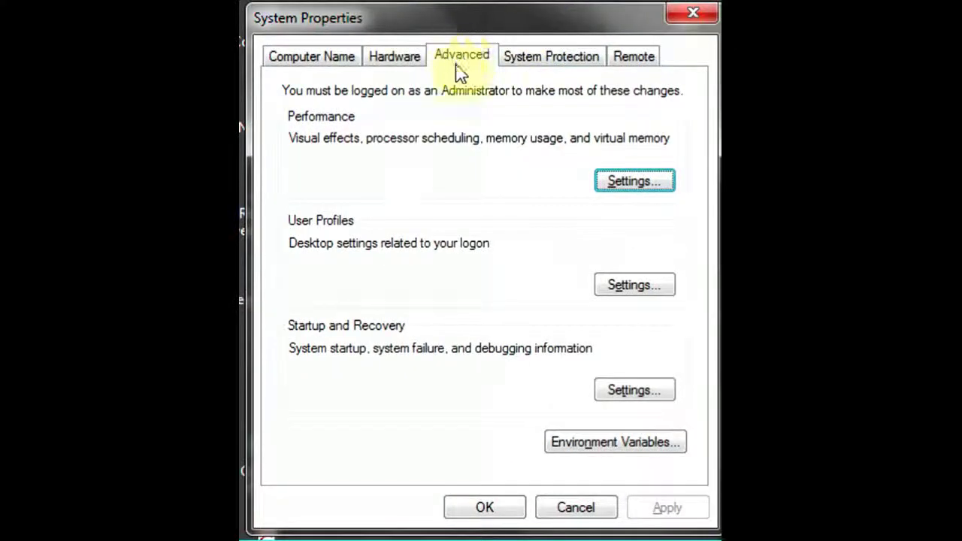
click(619, 446)
Start a new system variable and name it JAVA_HOME
drag(668, 333, 476, 458)
click(472, 425)
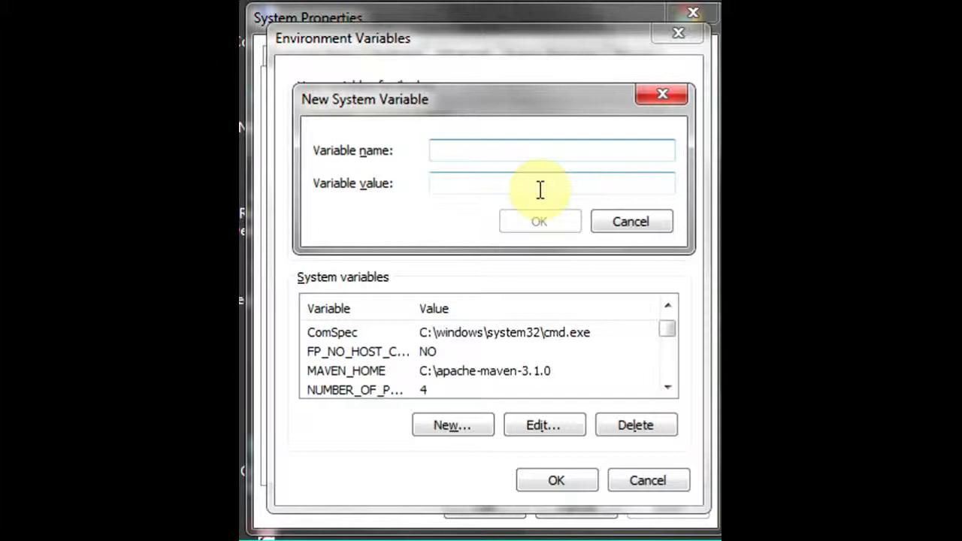
text(JAVA)
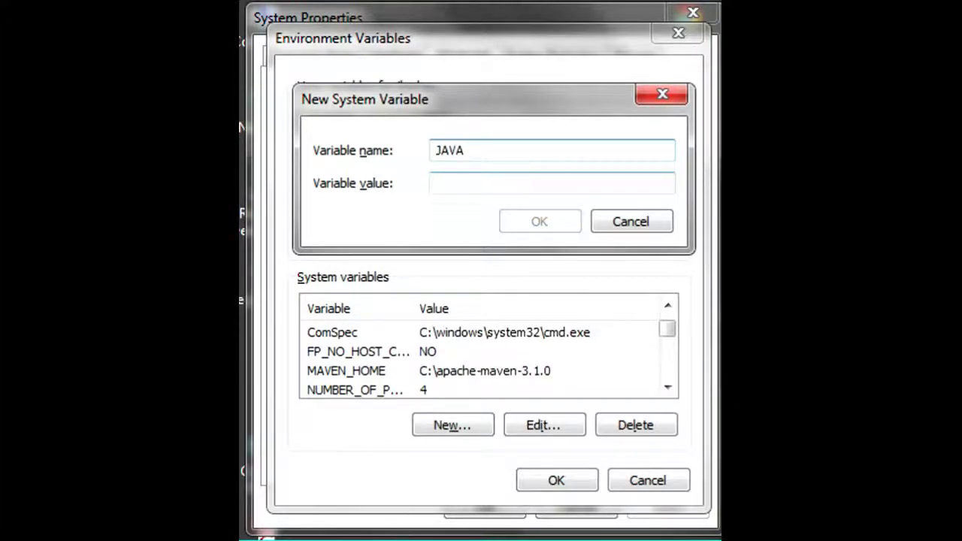
text(_HOME)
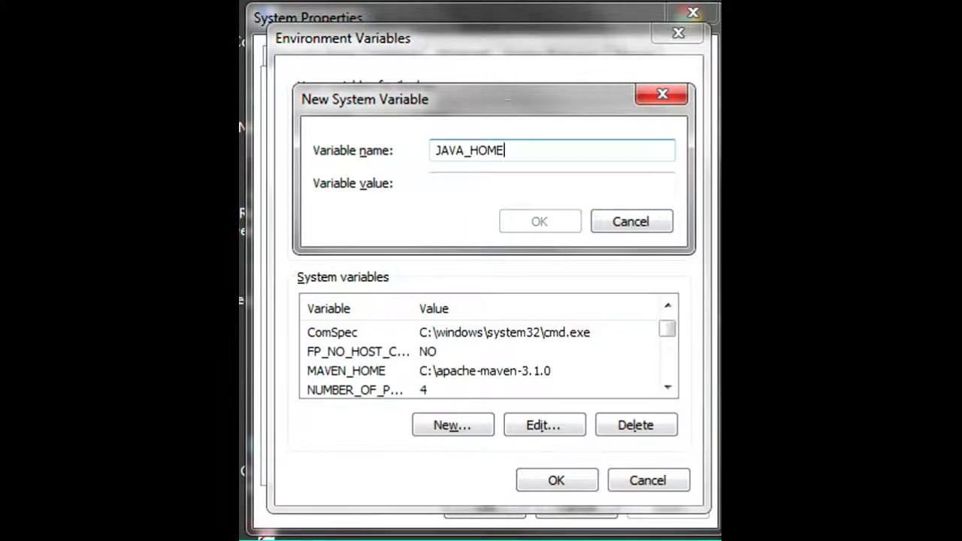
Set the value of JAVA_HOME to C:\Program Files\Java\jdk1.7.0_45, copied from the Notepad notes, and save the variable
key(alt+Tab)
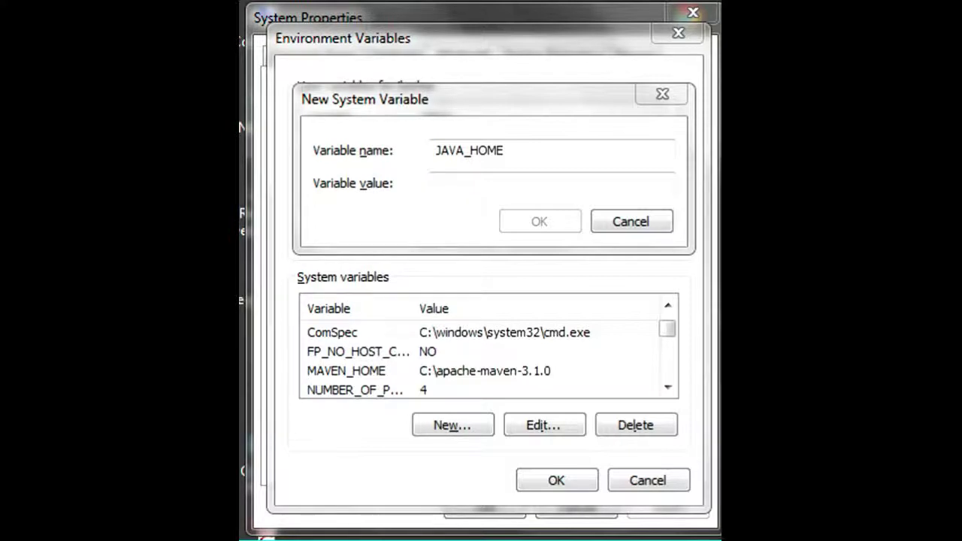
click(451, 6)
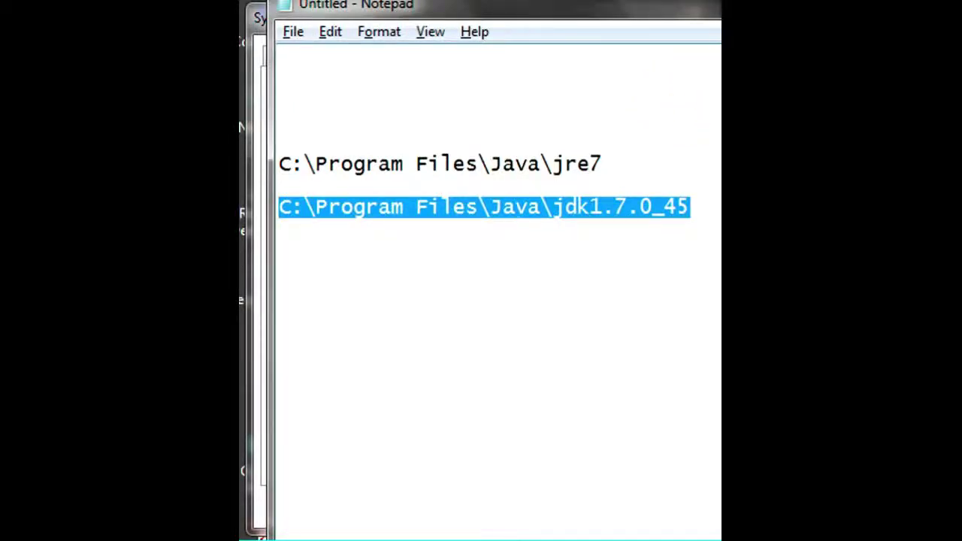
key(alt+Tab)
click(508, 184)
key(ctrl+v)
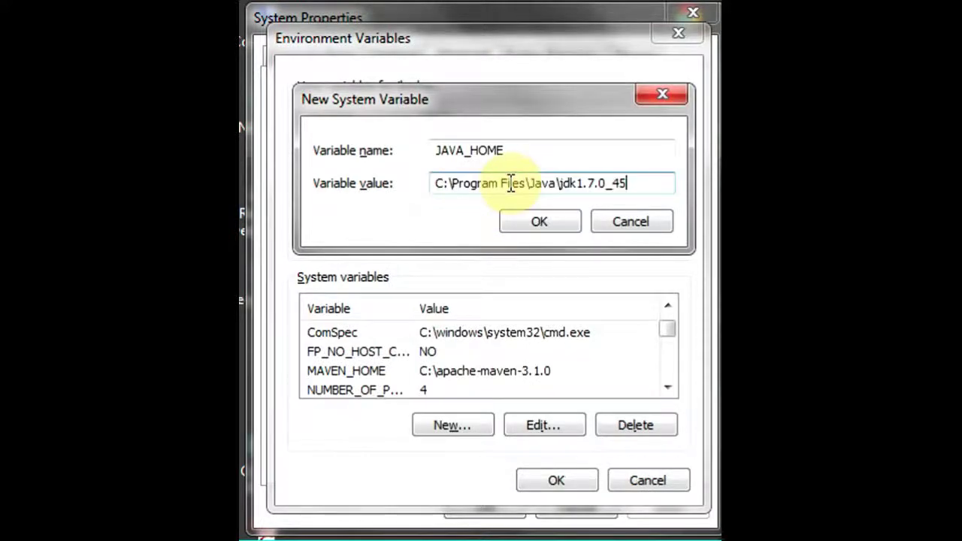
drag(525, 150, 421, 149)
drag(638, 187, 380, 185)
click(539, 223)
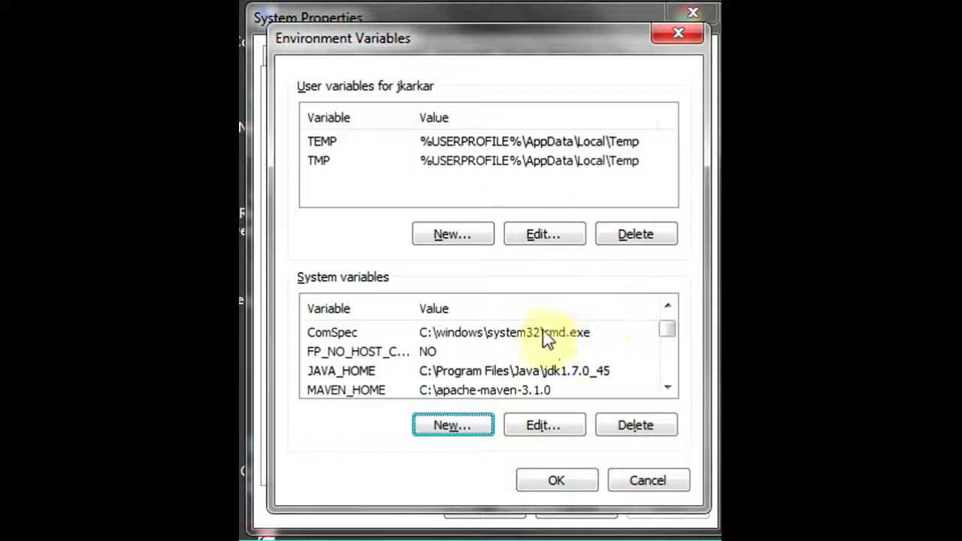
Start another new system variable and name it JRE_HOME
click(465, 425)
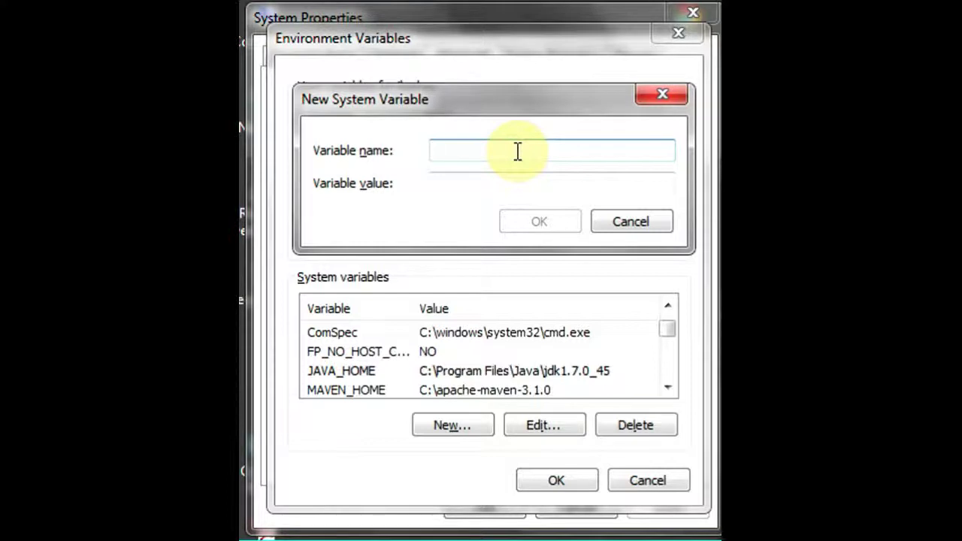
text(JRE_H)
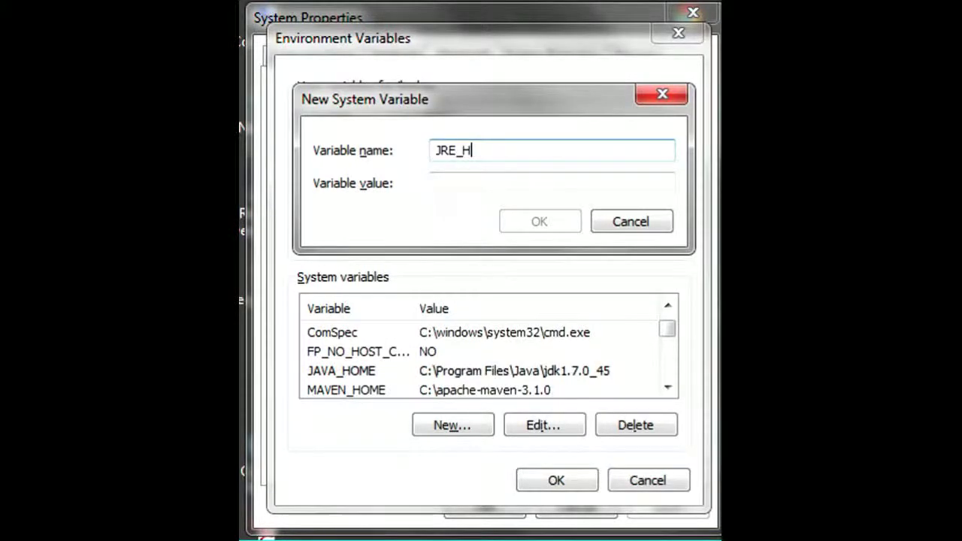
text(OME)
Set the value of JRE_HOME to C:\Program Files\Java\jre7, copied from the Notepad notes, and save the variable
key(alt+Tab)
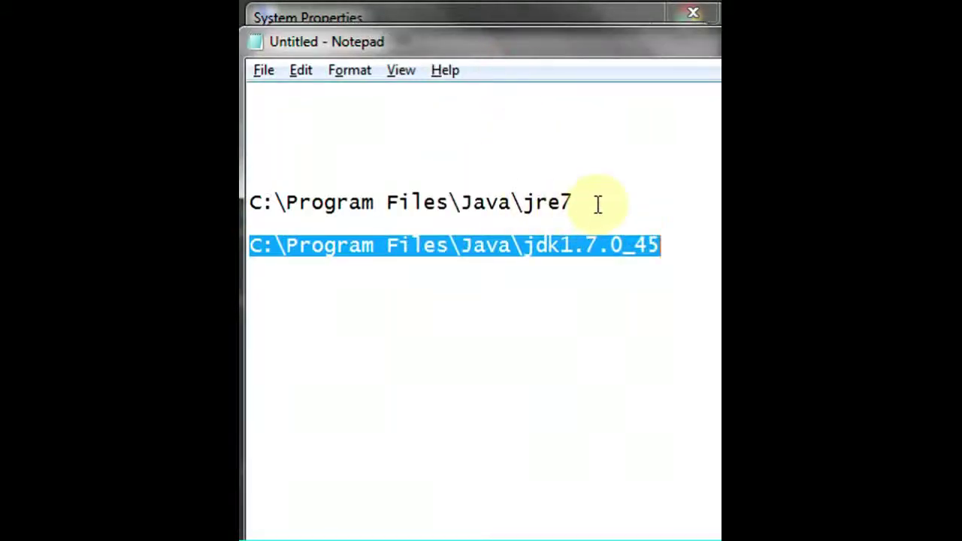
click(611, 202)
key(shift+Home)
key(ctrl+c)
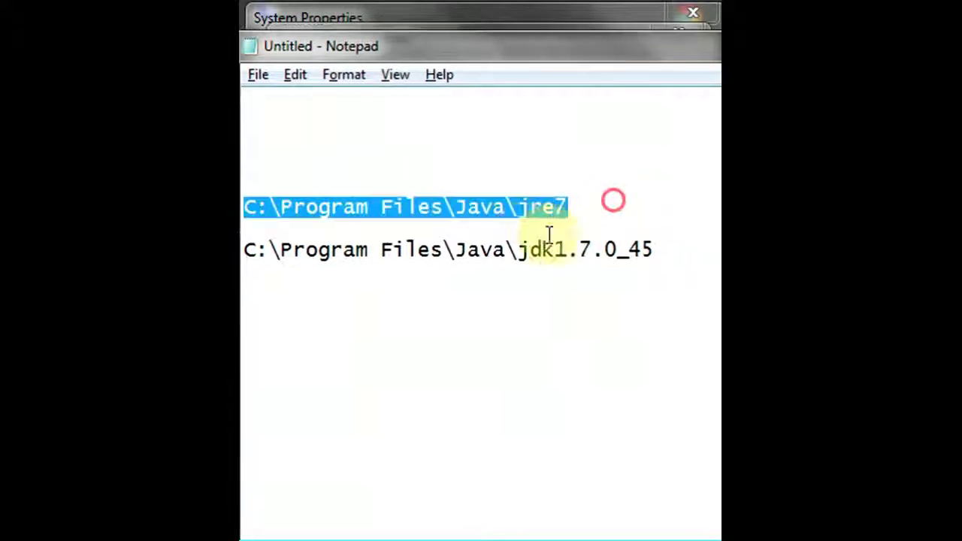
drag(570, 50, 638, 47)
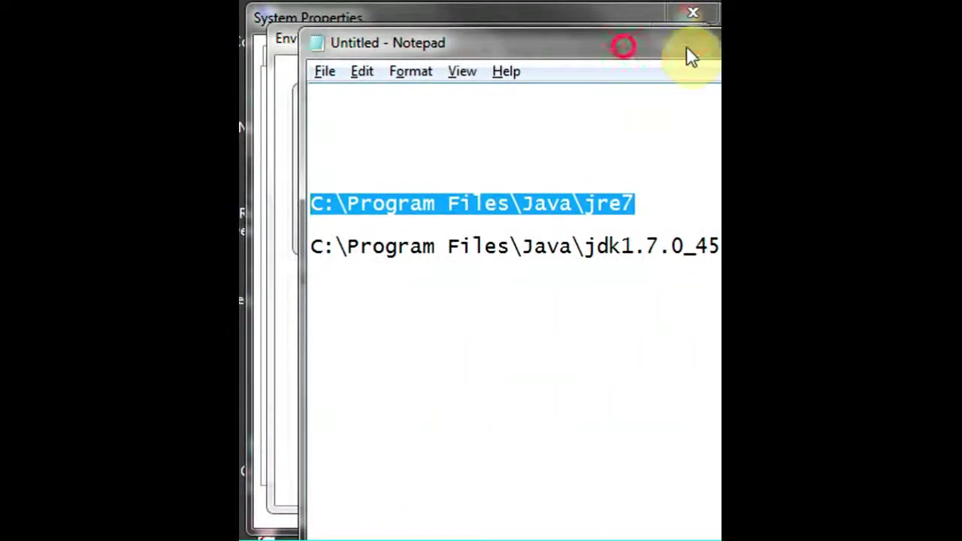
key(alt+Tab)
click(526, 185)
key(ctrl+v)
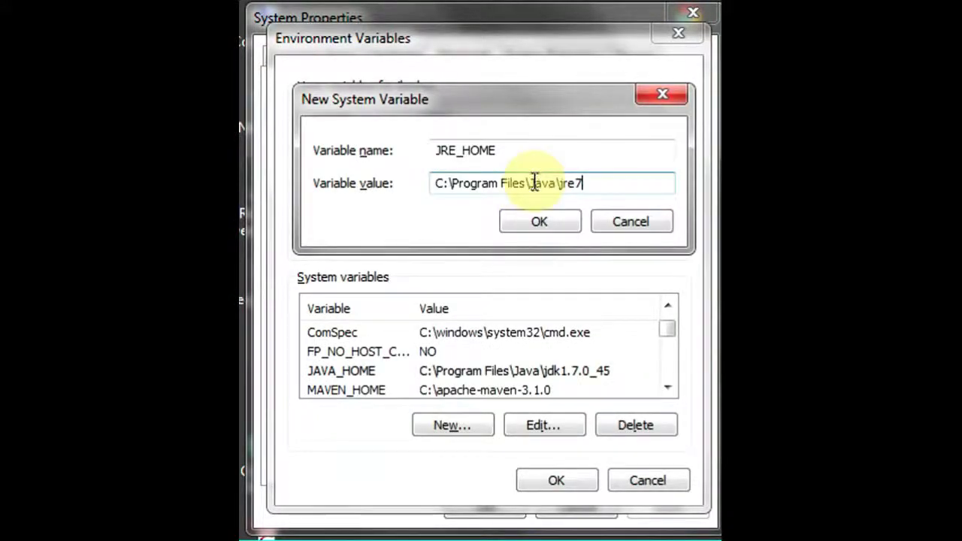
click(540, 223)
click(358, 390)
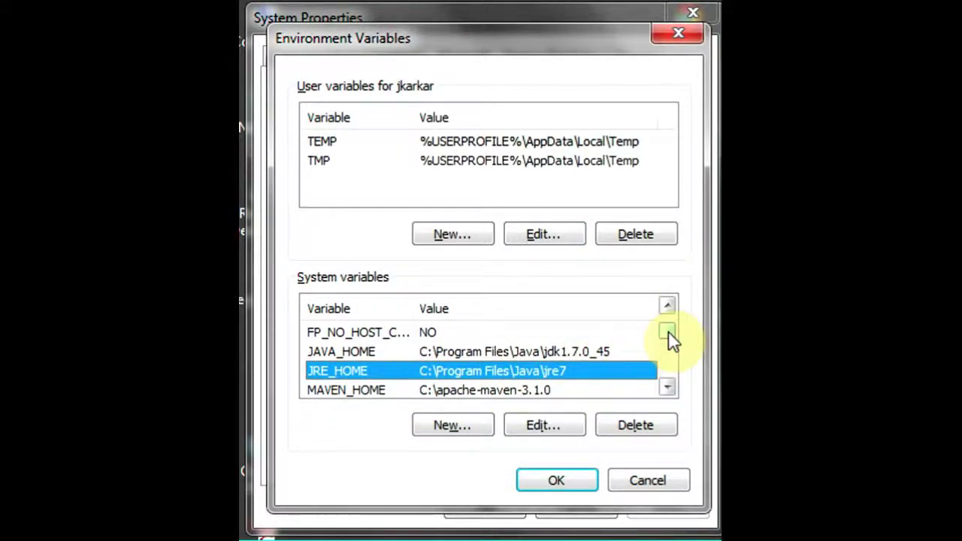
Open the CLASSPATH system variable for editing and examine its value
scroll(668, 332, up, 2)
drag(671, 336, 670, 322)
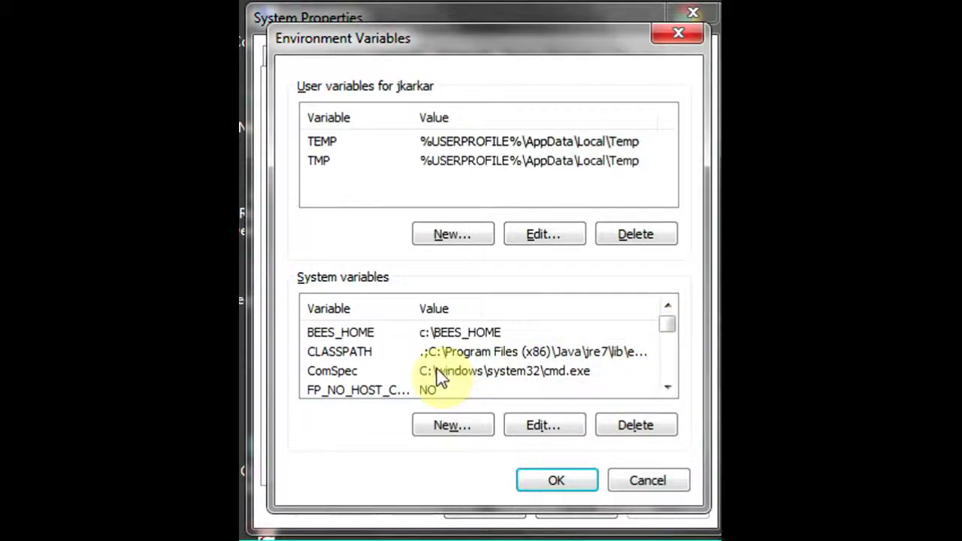
click(411, 351)
click(565, 426)
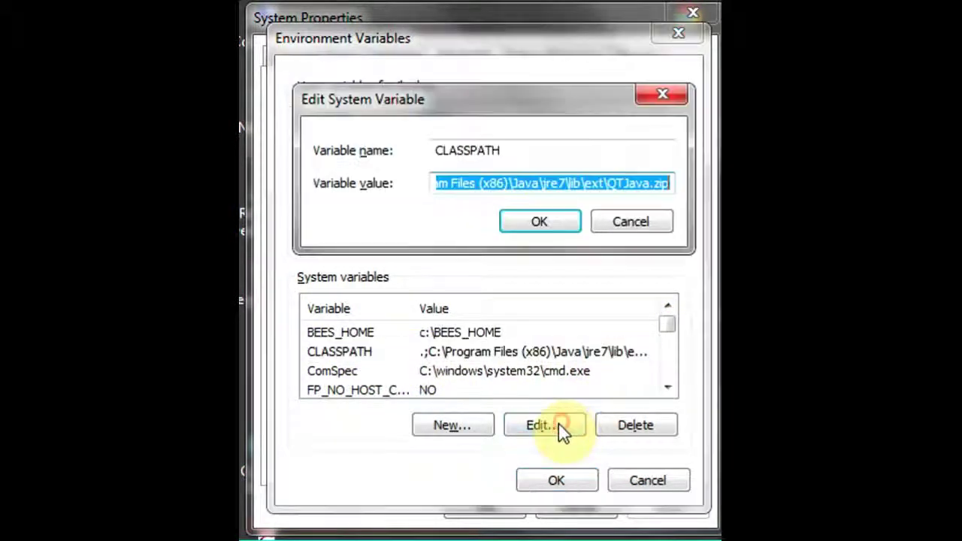
drag(530, 178, 398, 181)
click(631, 227)
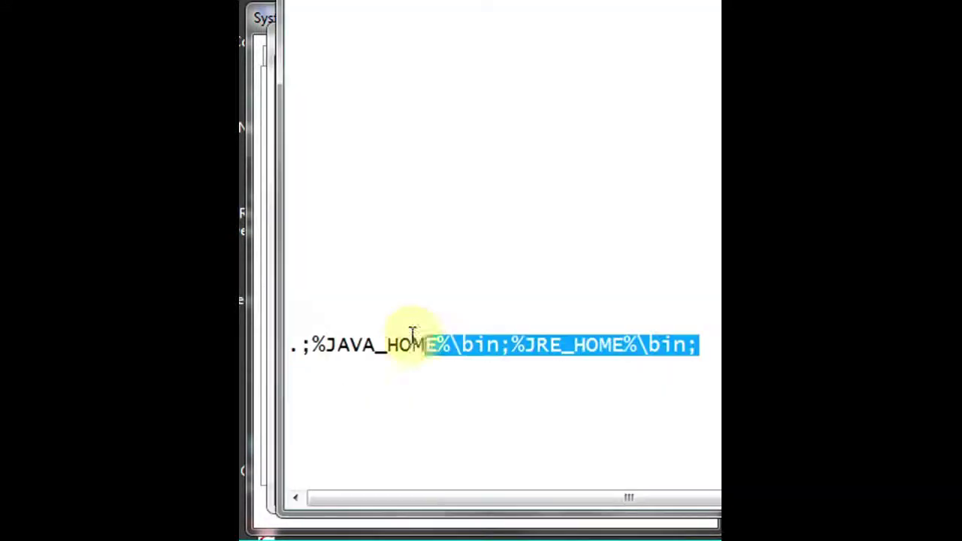
Insert %JAVA_HOME%\bin;%JRE_HOME%\bin; from the Notepad notes after the leading .; in the CLASSPATH value and save the variable
drag(414, 332, 314, 344)
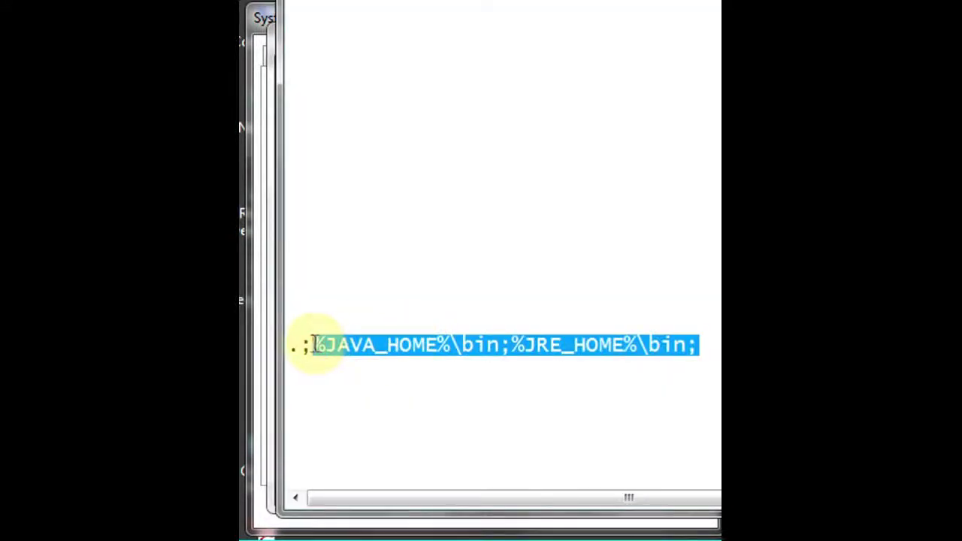
right_click(383, 345)
click(434, 418)
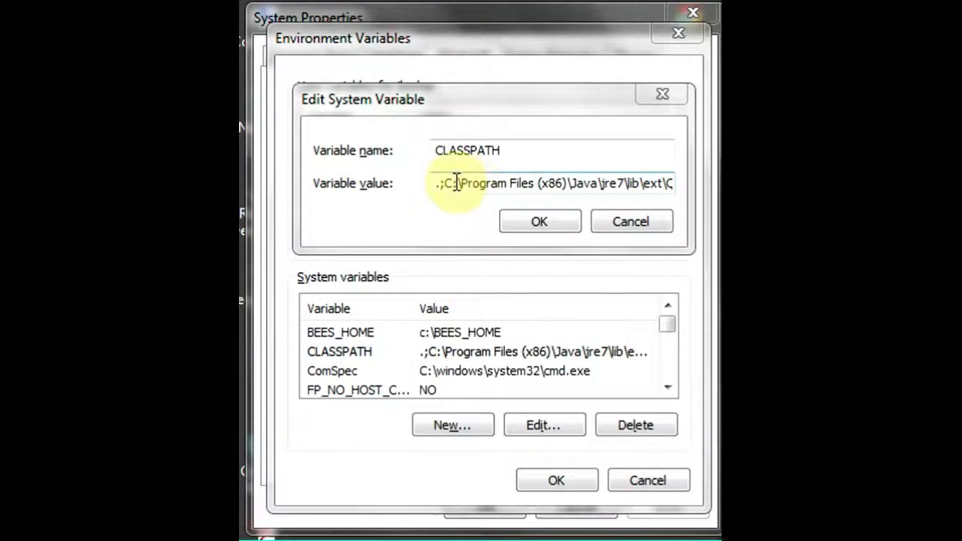
click(443, 185)
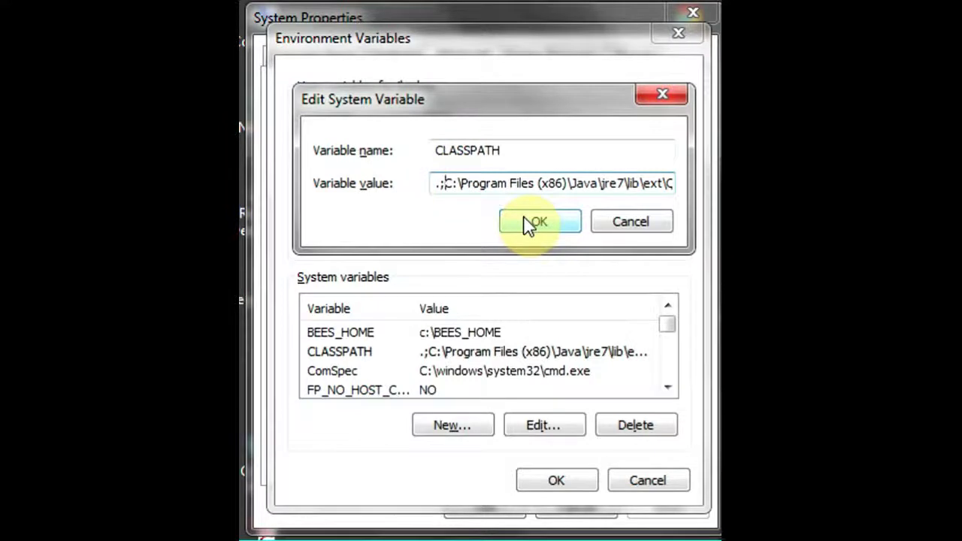
key(ctrl+v)
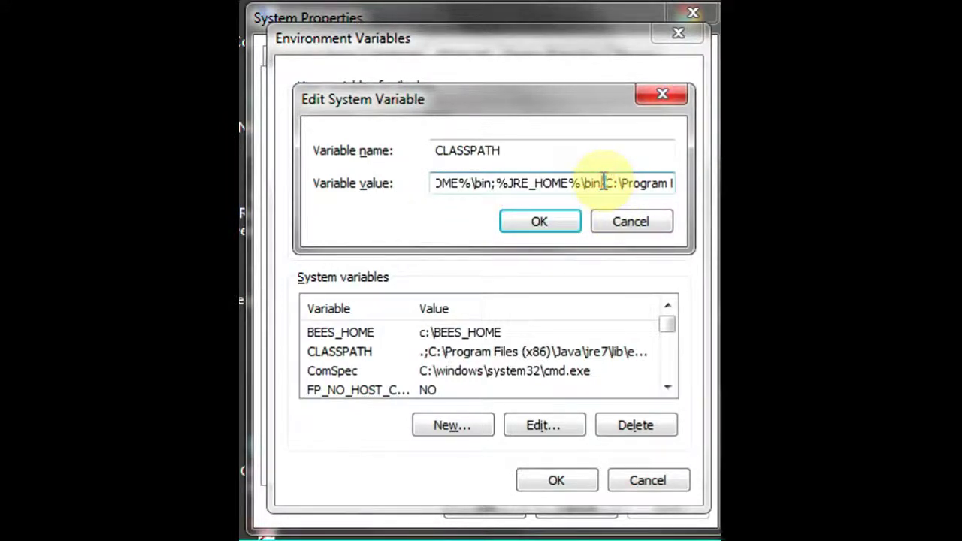
drag(606, 183, 380, 182)
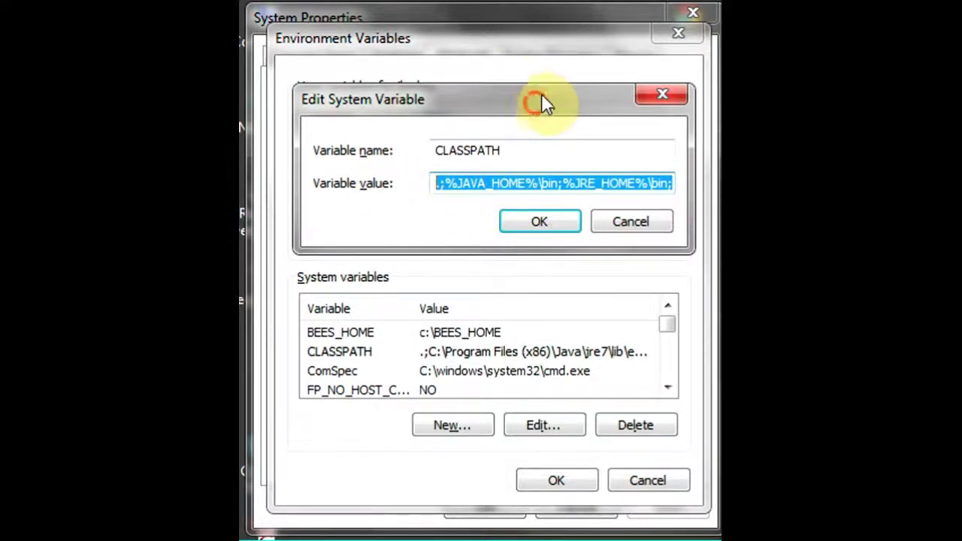
drag(535, 105, 635, 75)
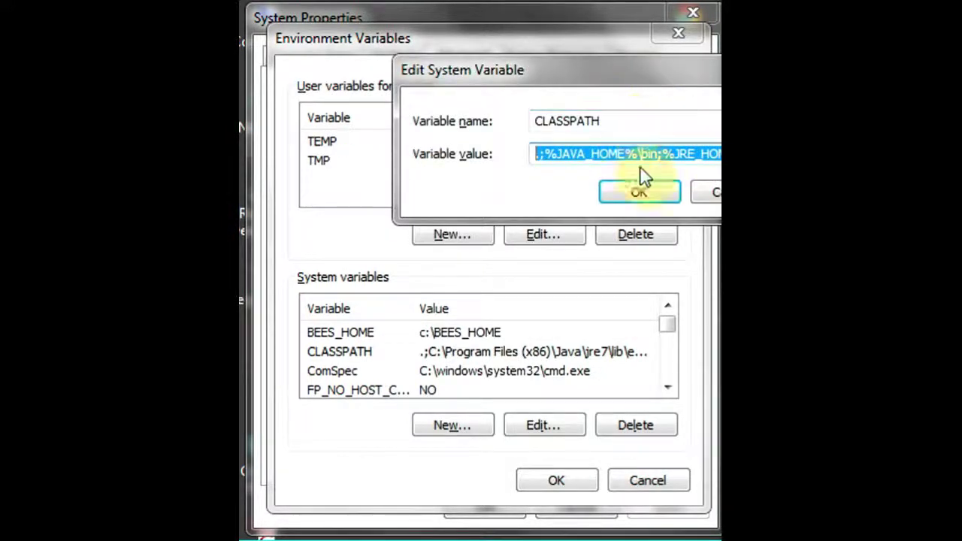
click(638, 189)
Accept the environment variable changes and close System Properties
drag(669, 330, 671, 326)
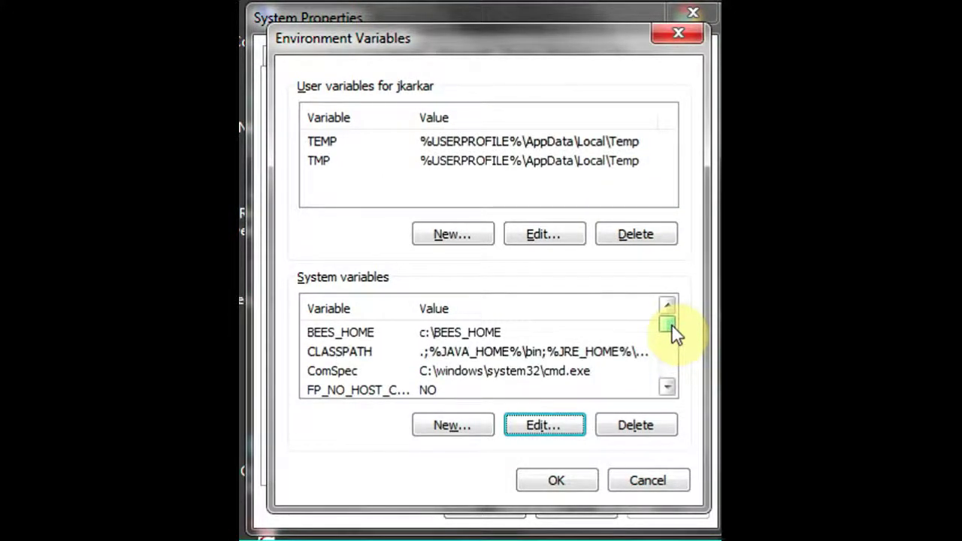
click(568, 487)
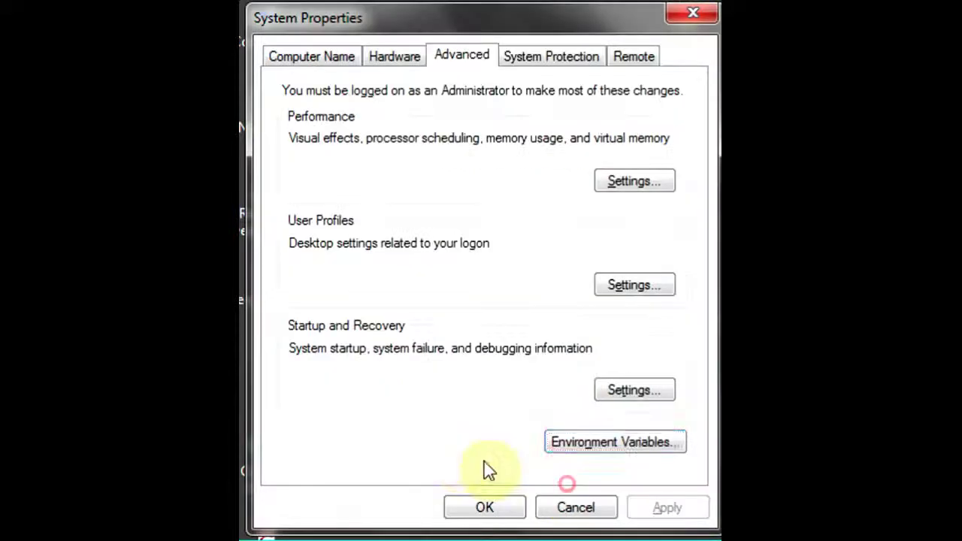
click(502, 515)
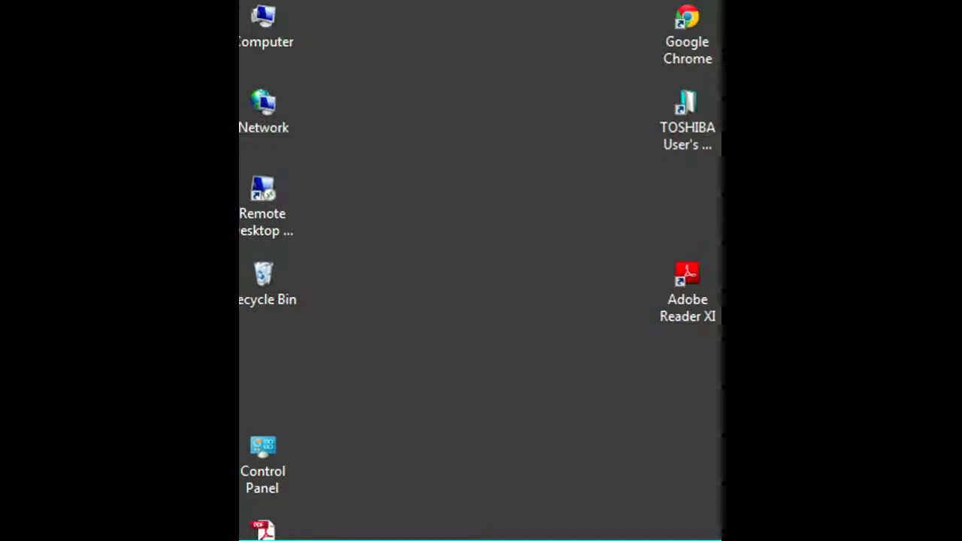
Open a Command Prompt and run java and javac to test the installation
key(super)
text(cmd)
key(Return)
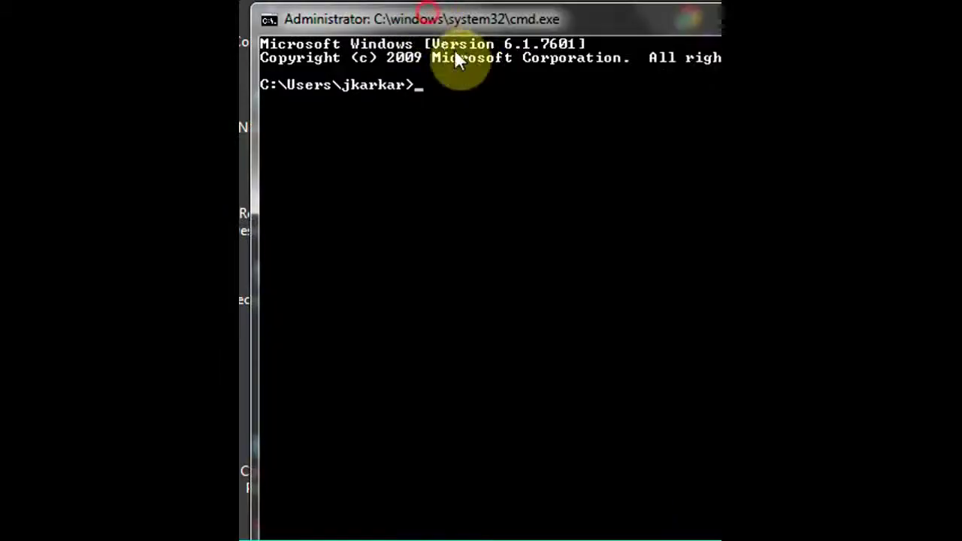
text(java)
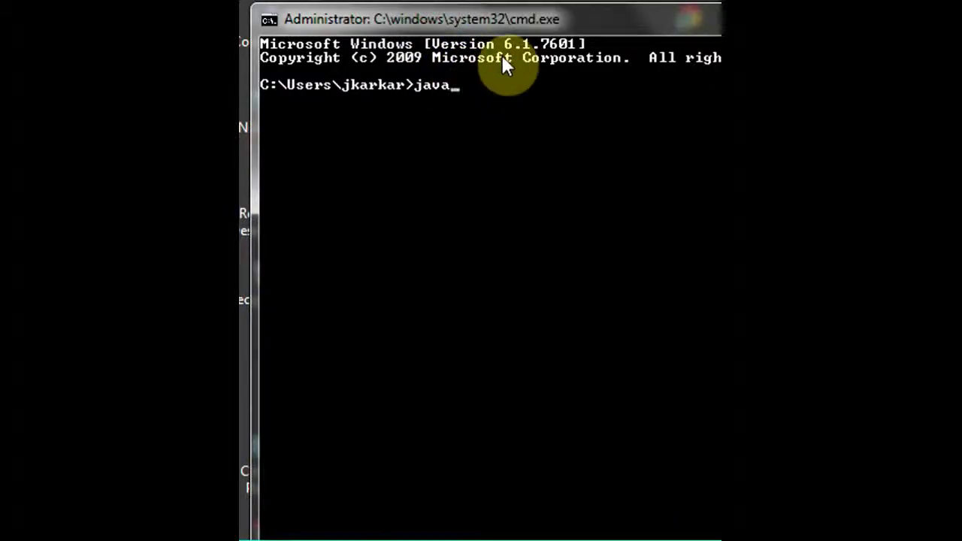
key(Return)
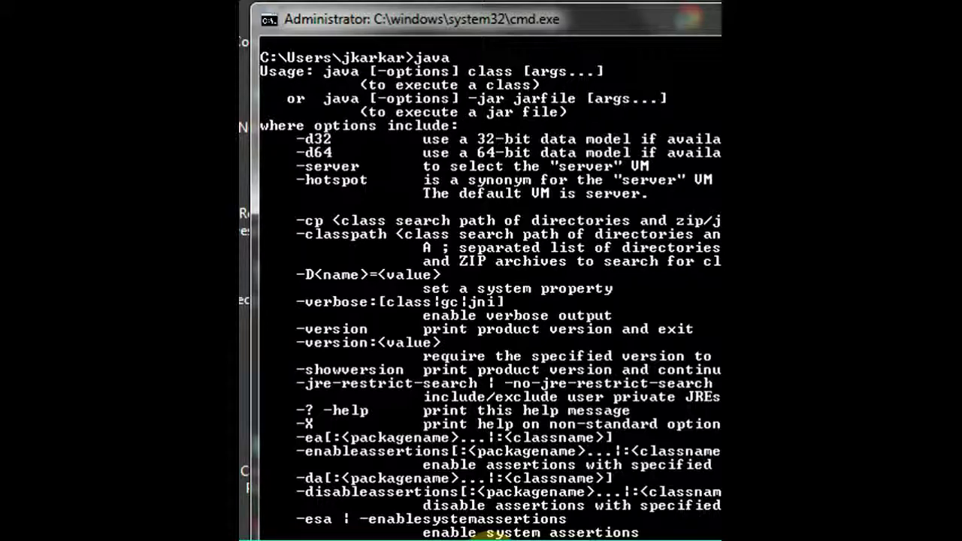
text(javac)
key(Return)
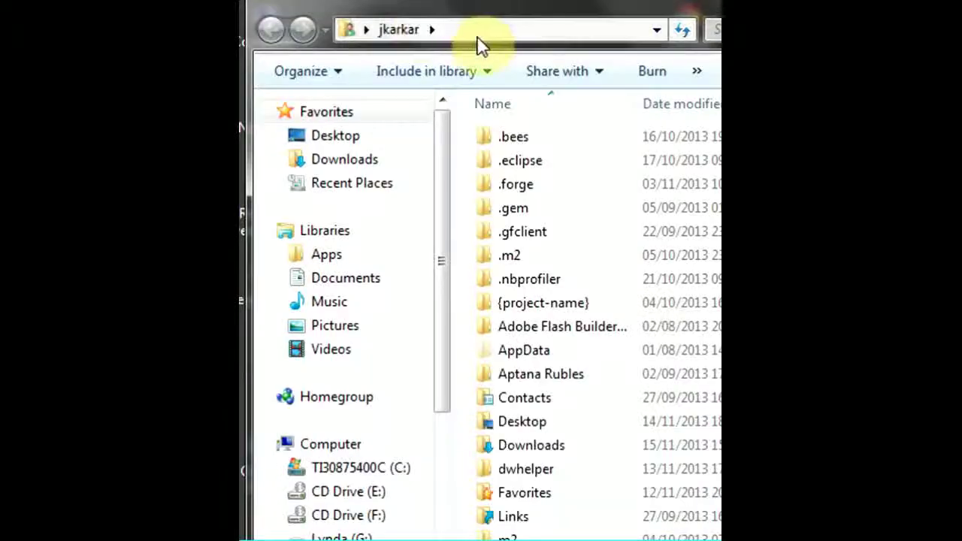
In Windows Explorer, replace the user folder's address with cmd to launch another Command Prompt
click(475, 29)
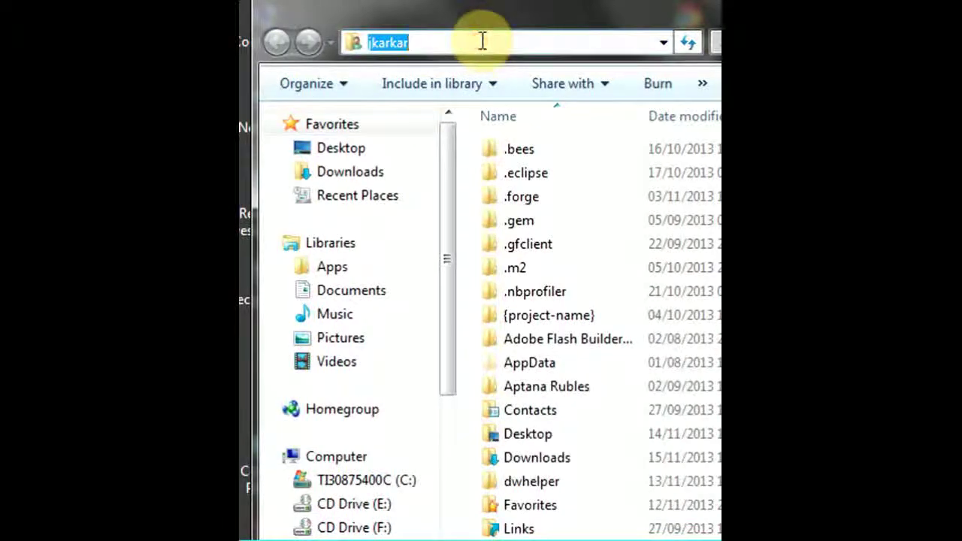
text(r)
key(BackSpace)
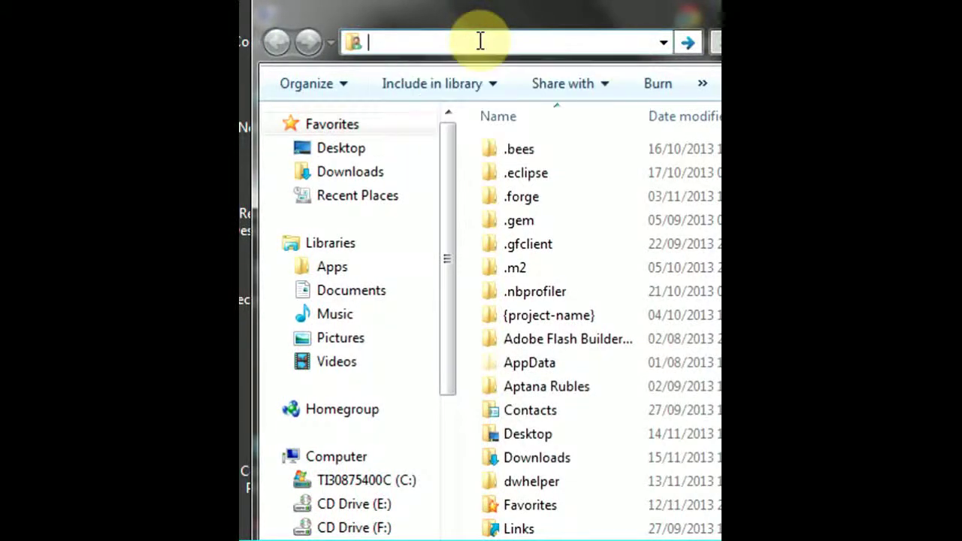
text(c)
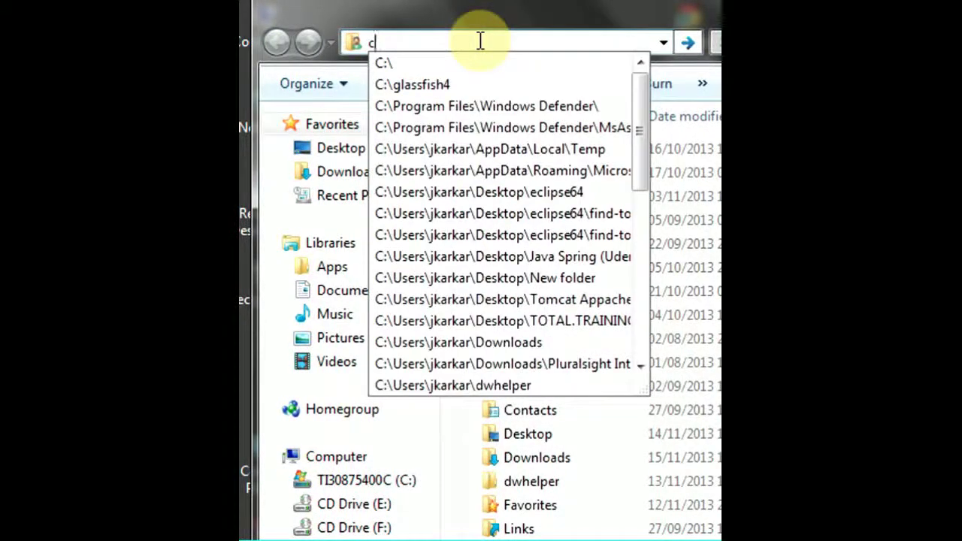
text(md)
key(Return)
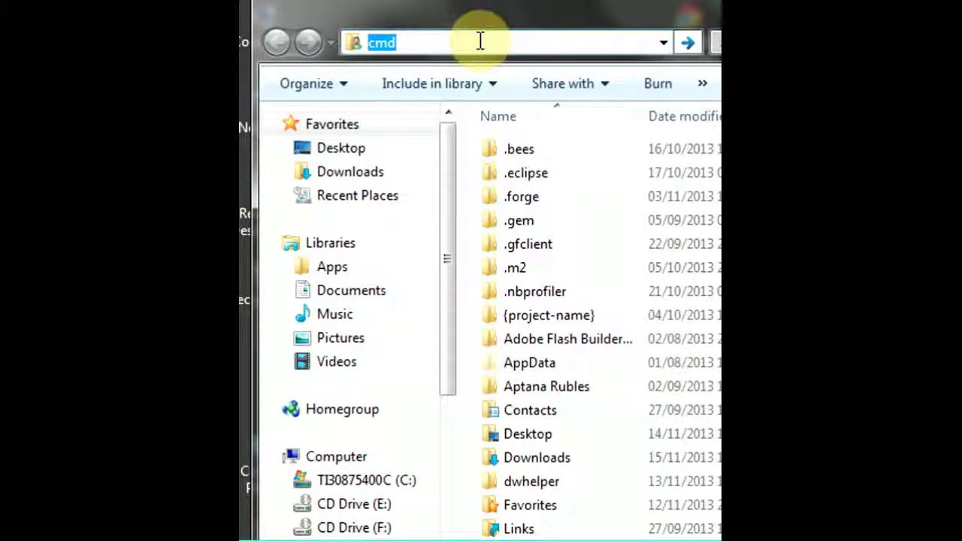
drag(481, 47, 353, 34)
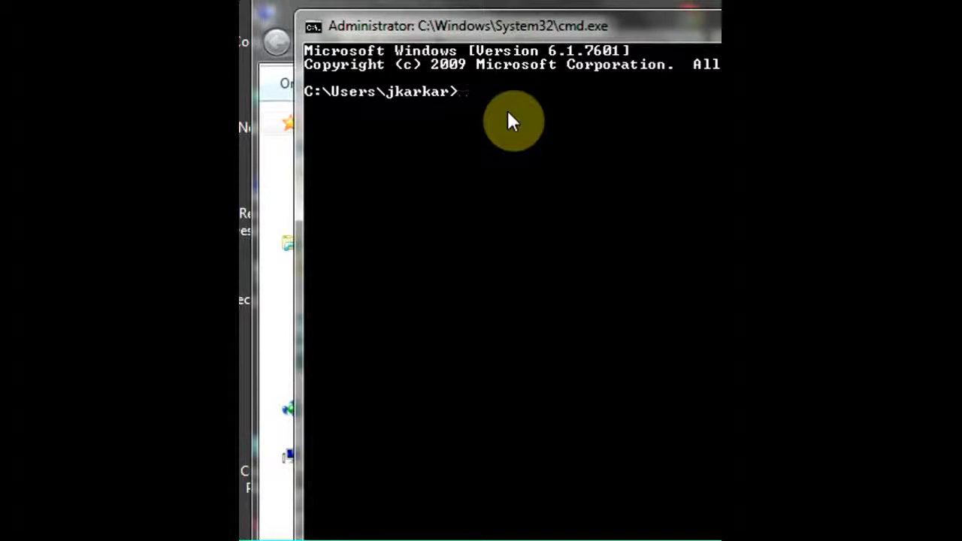
Run java in the newly opened Command Prompt to check that the command is recognized
text(java)
key(Return)
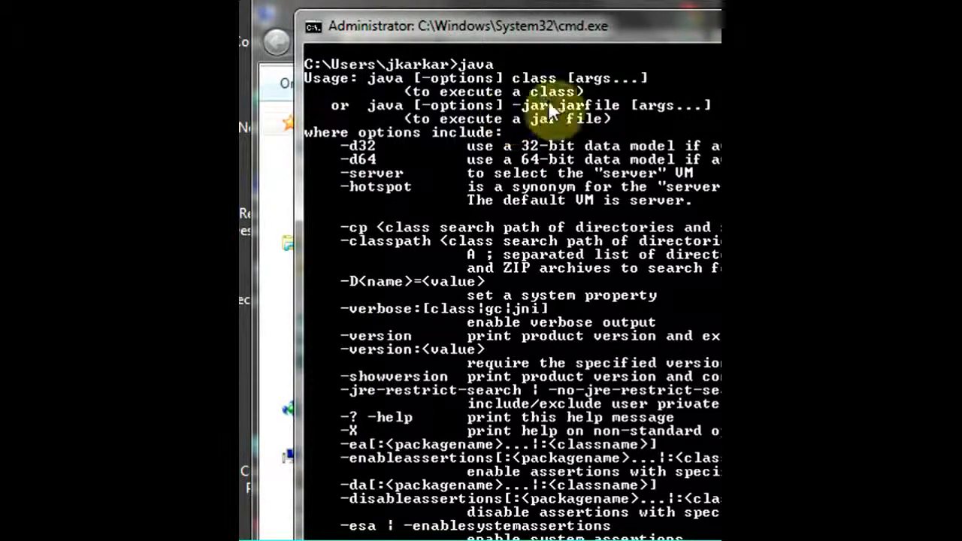
drag(714, 25, 680, 24)
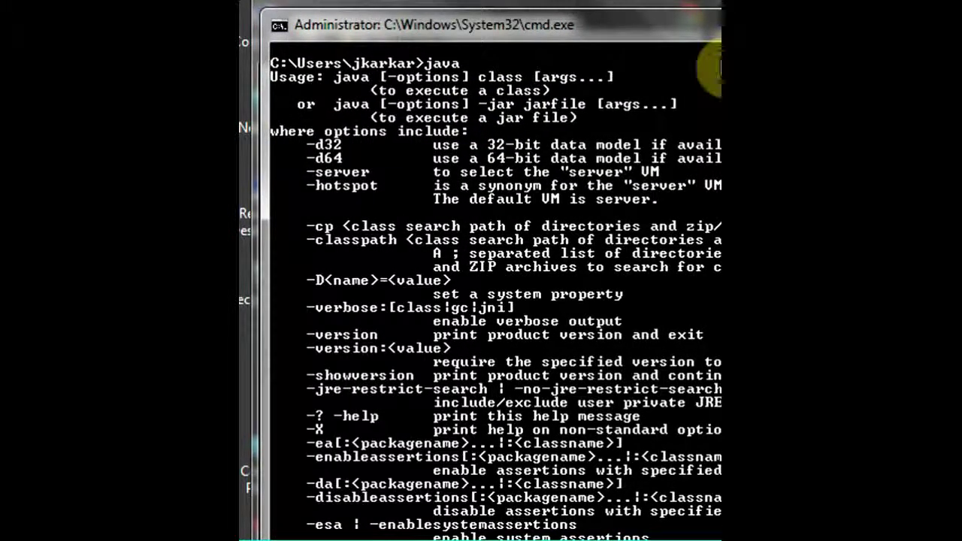